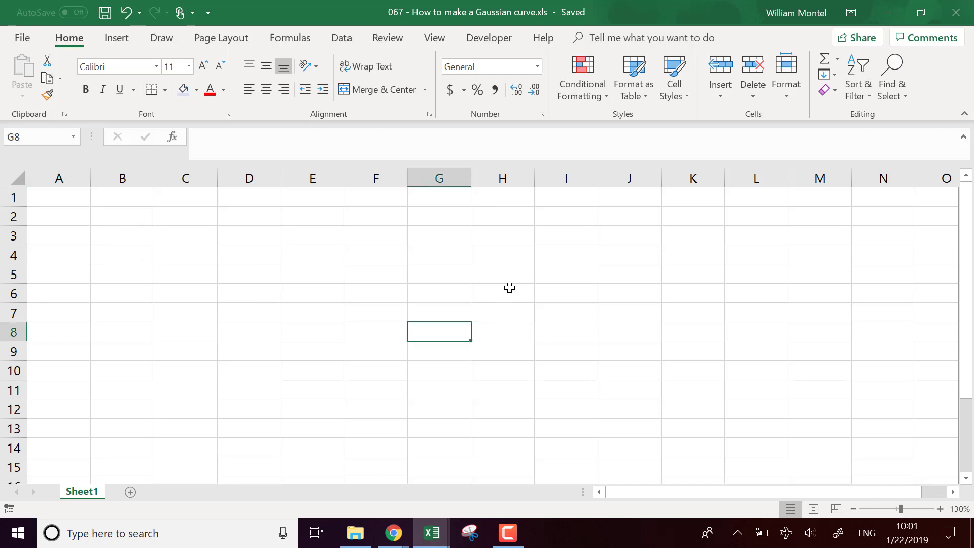
- Enter the header x in cell A1
{"action": "left_click", "coordinate": [605, 286]}
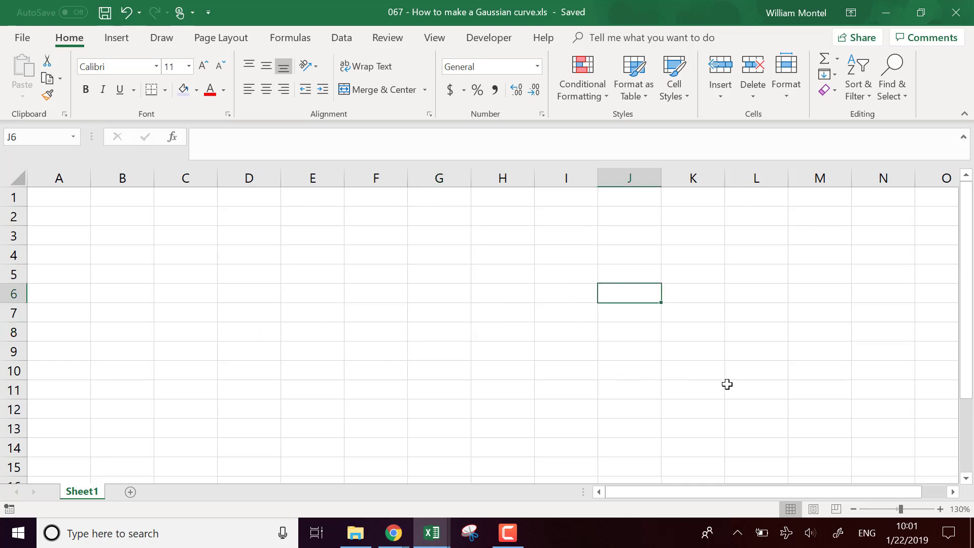
{"action": "left_click", "coordinate": [84, 216]}
{"action": "key", "text": "Up"}
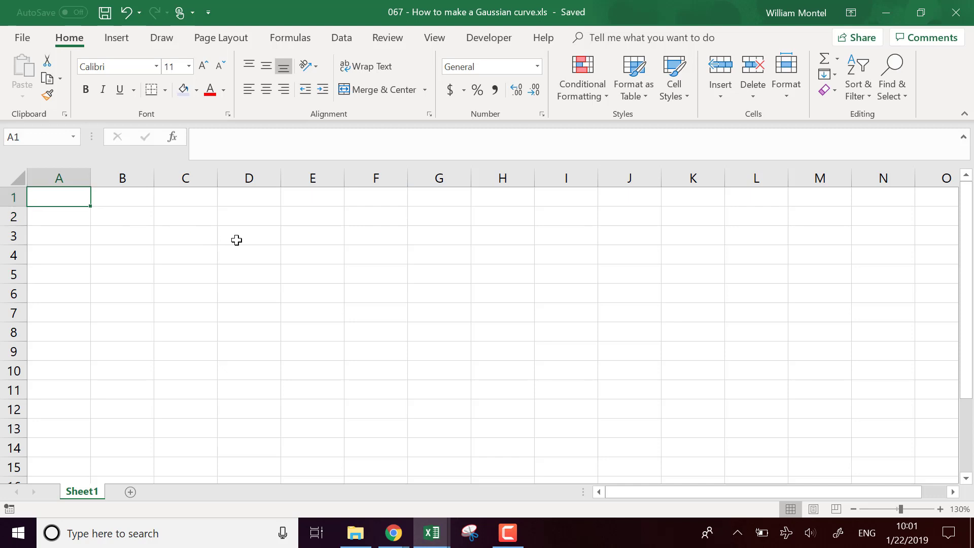
{"action": "key", "text": "Down"}
{"action": "key", "text": "Up"}
{"action": "key", "text": "Right"}
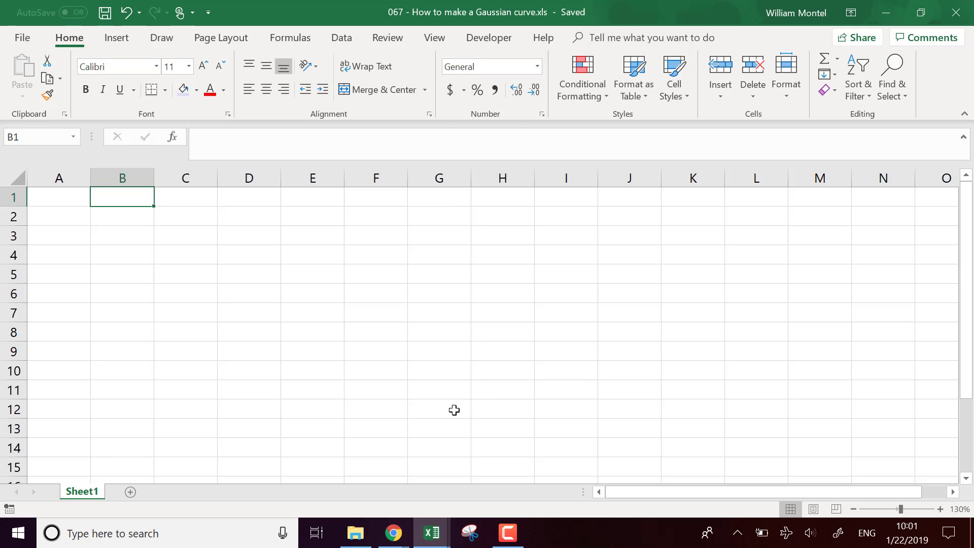
{"action": "left_click", "coordinate": [571, 297]}
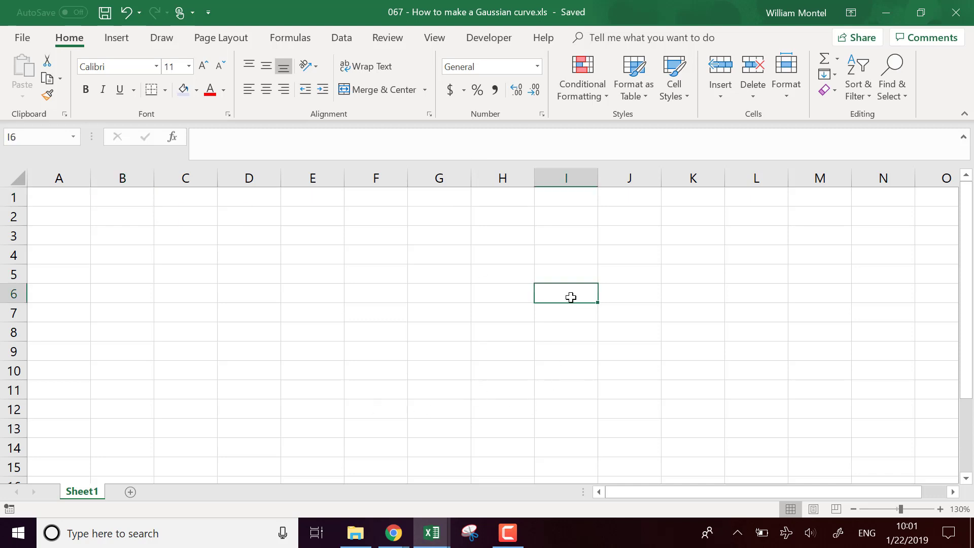
{"action": "left_click", "coordinate": [46, 194]}
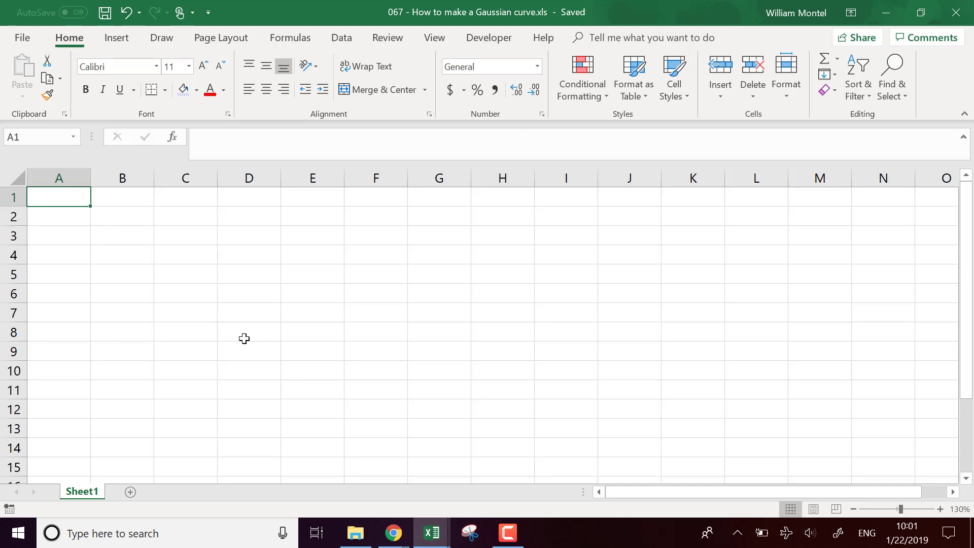
{"action": "type", "text": "x"}
{"action": "key", "text": "Return"}
{"action": "left_click_drag", "start_coordinate": [375, 389], "coordinate": [836, 404]}
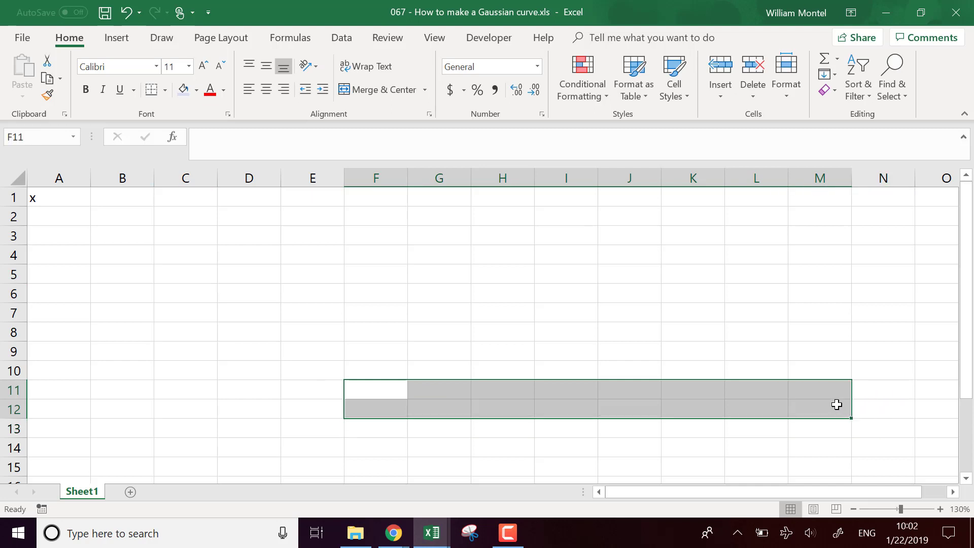
{"action": "left_click", "coordinate": [333, 354]}
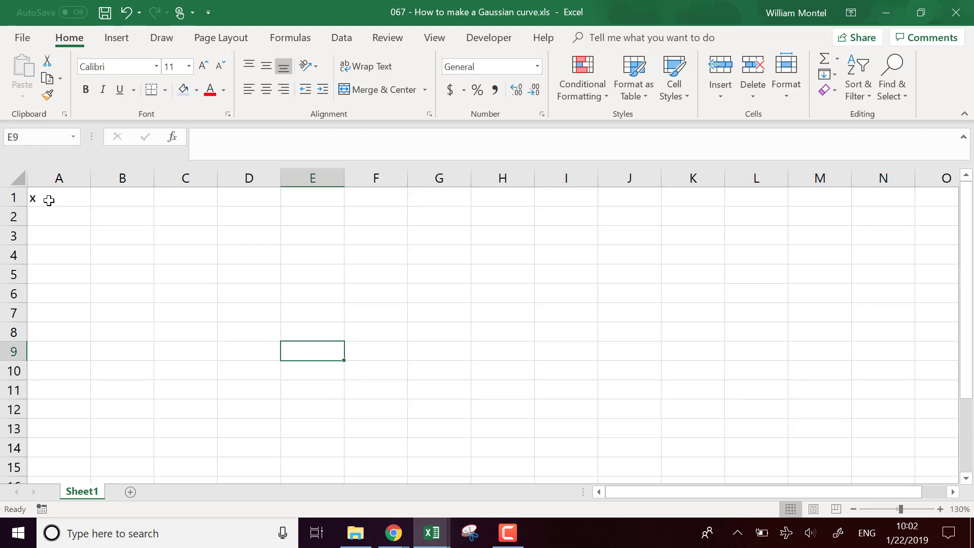
- Enter the starting values -3 and -2.9 in A2 and A3
{"action": "left_click", "coordinate": [49, 200]}
{"action": "left_click", "coordinate": [67, 213]}
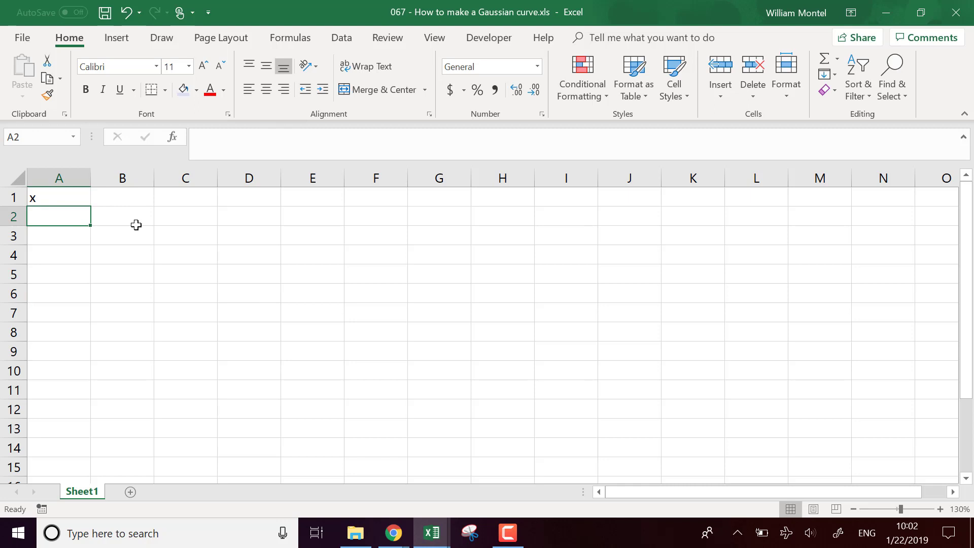
{"action": "type", "text": "-3"}
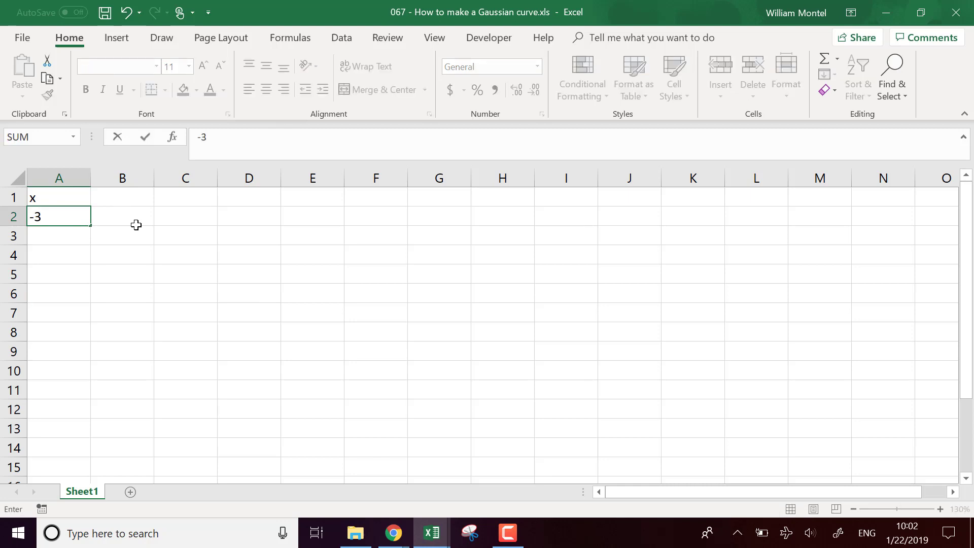
{"action": "key", "text": "Return"}
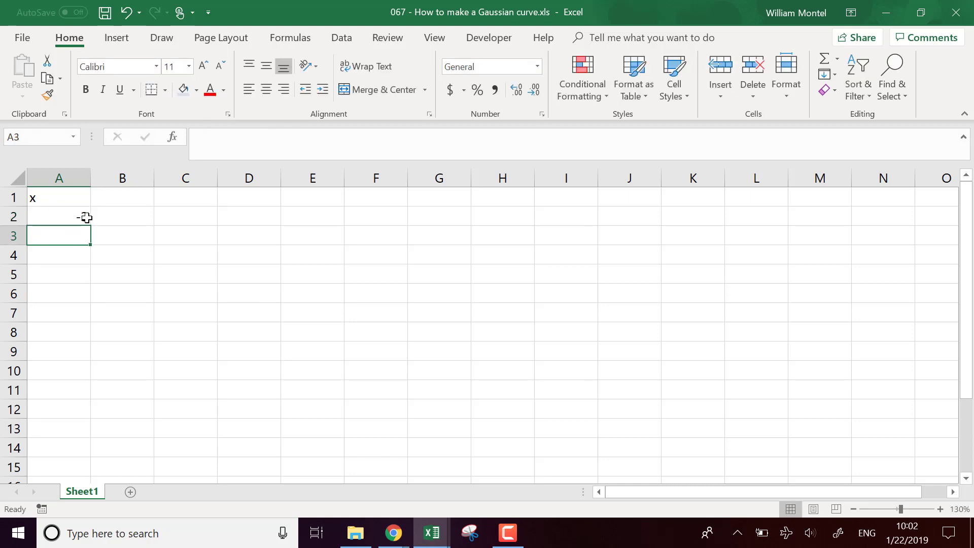
{"action": "type", "text": "-2.9"}
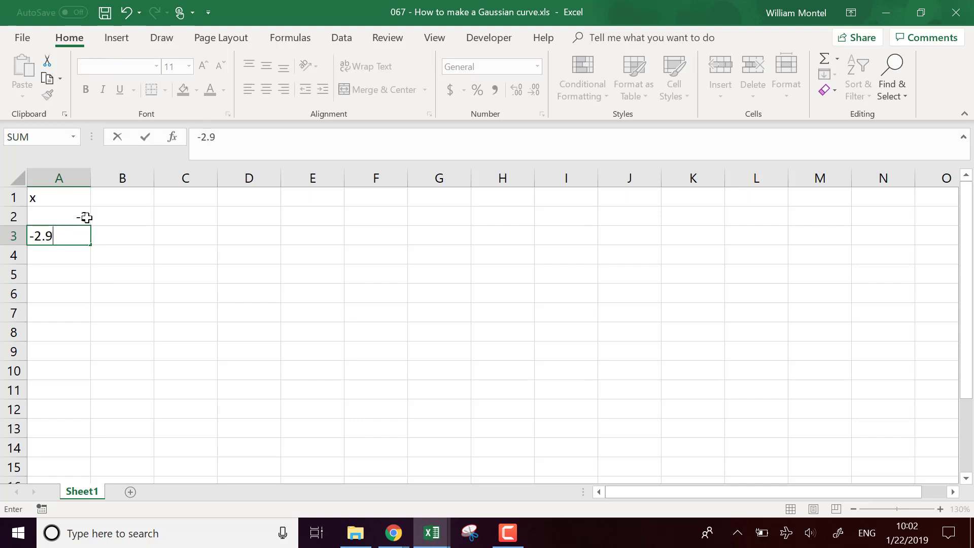
{"action": "key", "text": "Return"}
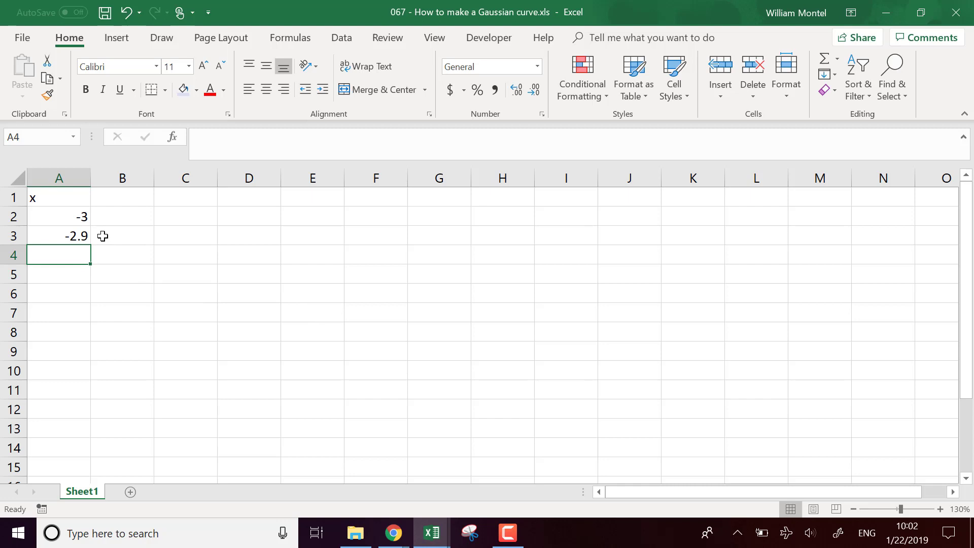
- Fill the x series down column A in 0.1 steps past 3
{"action": "left_click_drag", "start_coordinate": [79, 217], "coordinate": [83, 234]}
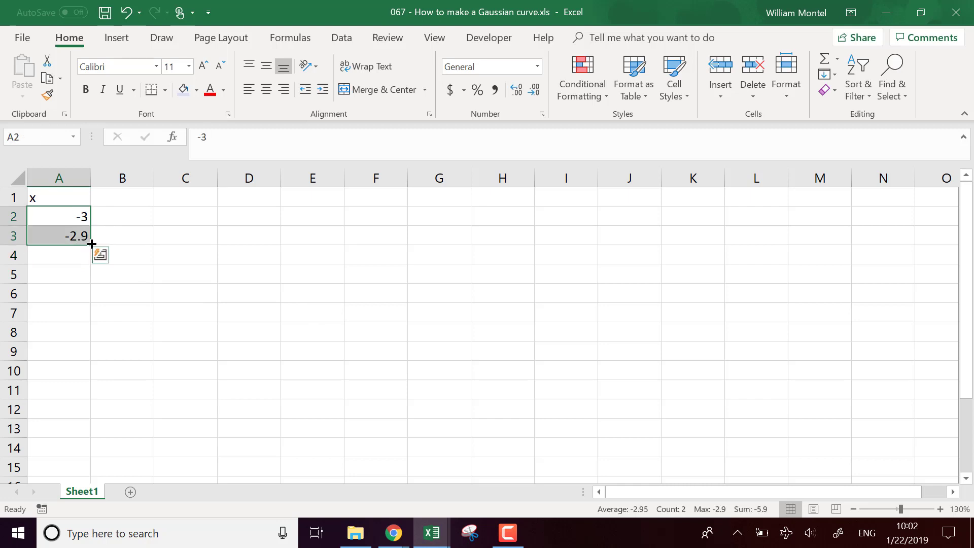
{"action": "left_click", "coordinate": [497, 354]}
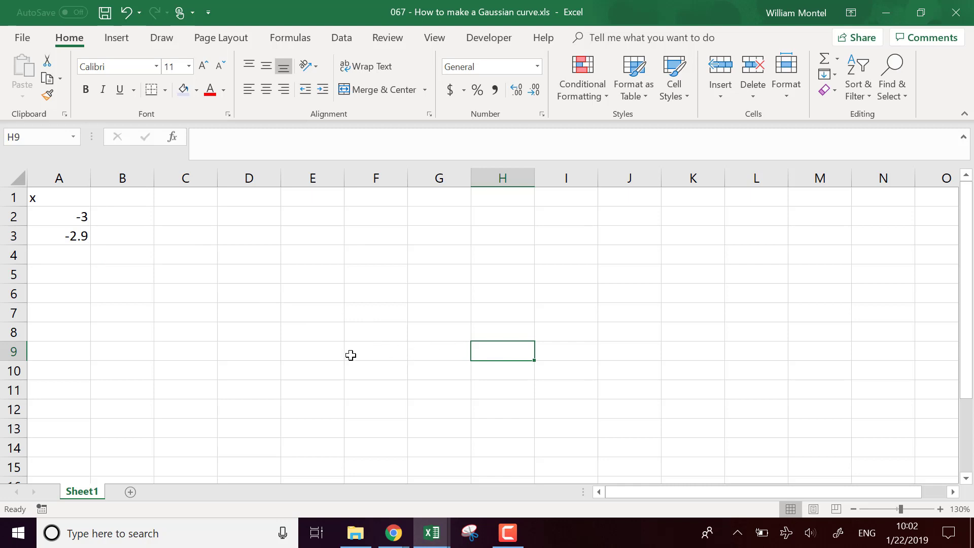
{"action": "left_click", "coordinate": [112, 240]}
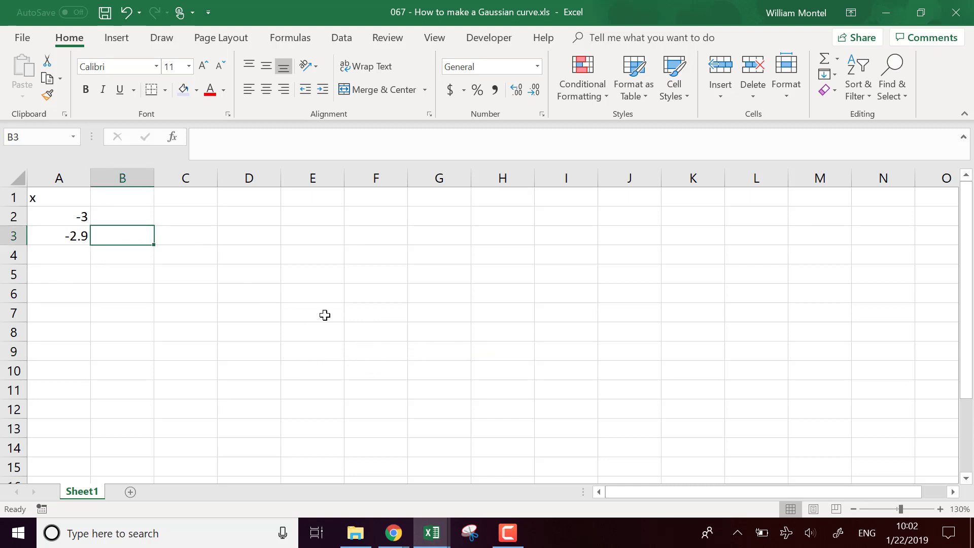
{"action": "left_click", "coordinate": [297, 345]}
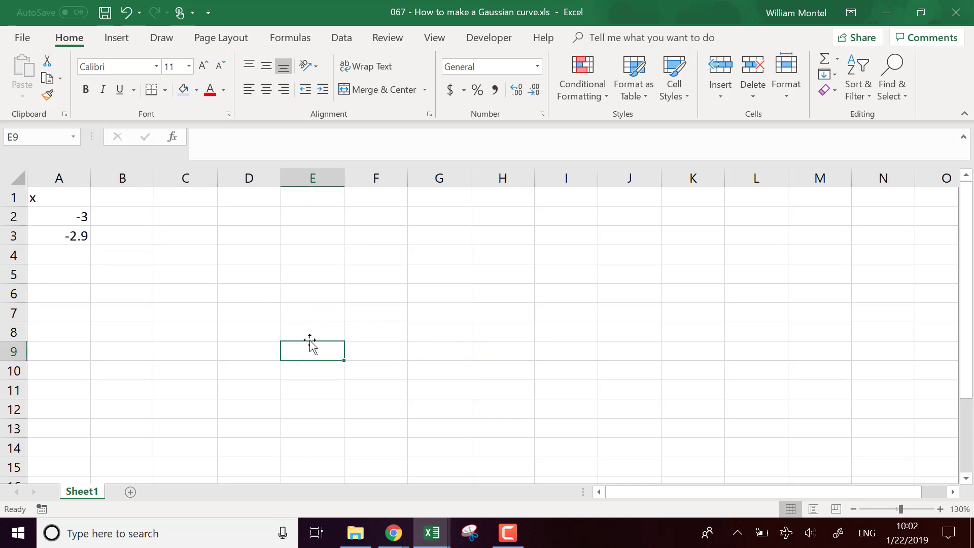
{"action": "left_click_drag", "start_coordinate": [71, 217], "coordinate": [74, 236]}
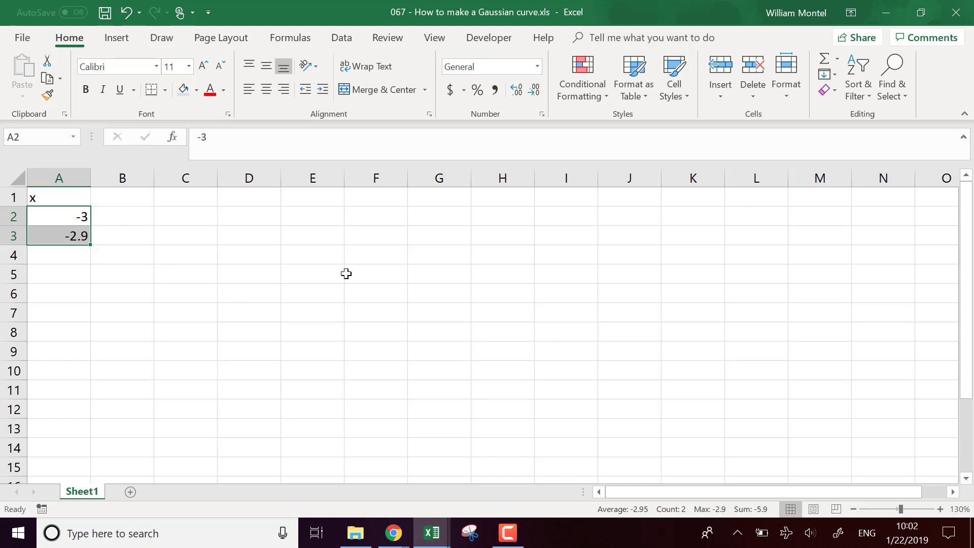
{"action": "left_click", "coordinate": [410, 282]}
{"action": "left_click_drag", "start_coordinate": [74, 217], "coordinate": [74, 332]}
{"action": "left_click", "coordinate": [133, 316]}
{"action": "left_click", "coordinate": [99, 369]}
- Delete the extra values 3.1 and 3.2, then centre column A
{"action": "left_click", "coordinate": [75, 325]}
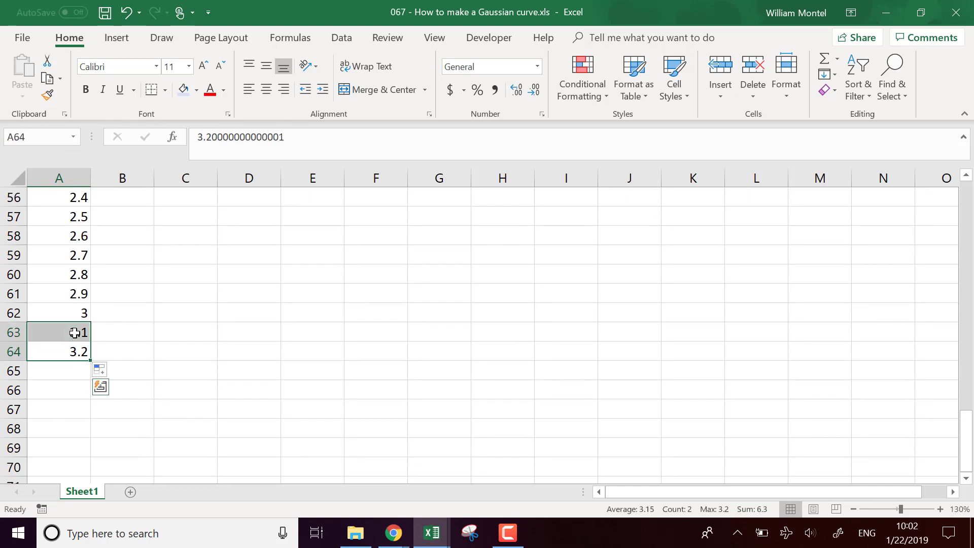
{"action": "key", "text": "Delete"}
{"action": "scroll", "coordinate": [90, 365], "scroll_direction": "up", "scroll_amount": 18}
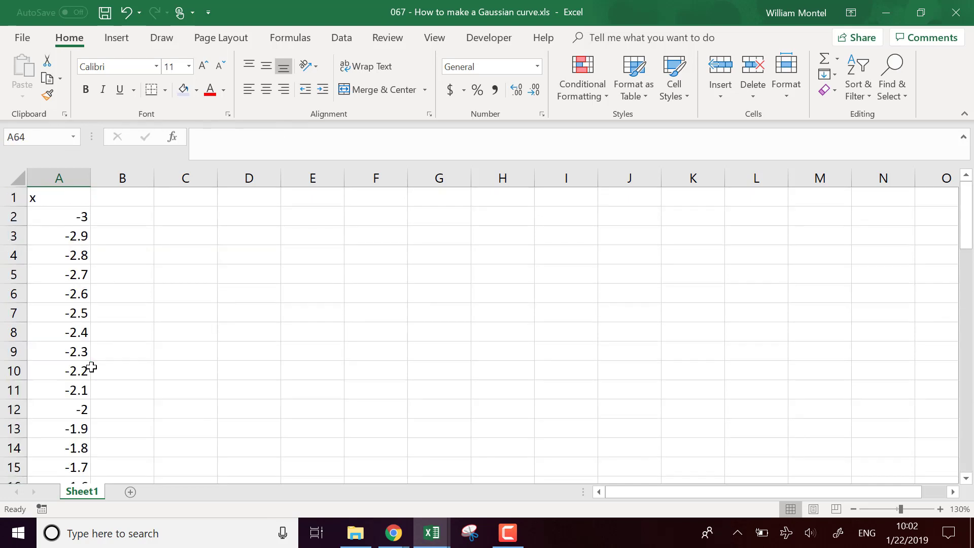
{"action": "left_click", "coordinate": [71, 177]}
{"action": "left_click", "coordinate": [266, 89]}
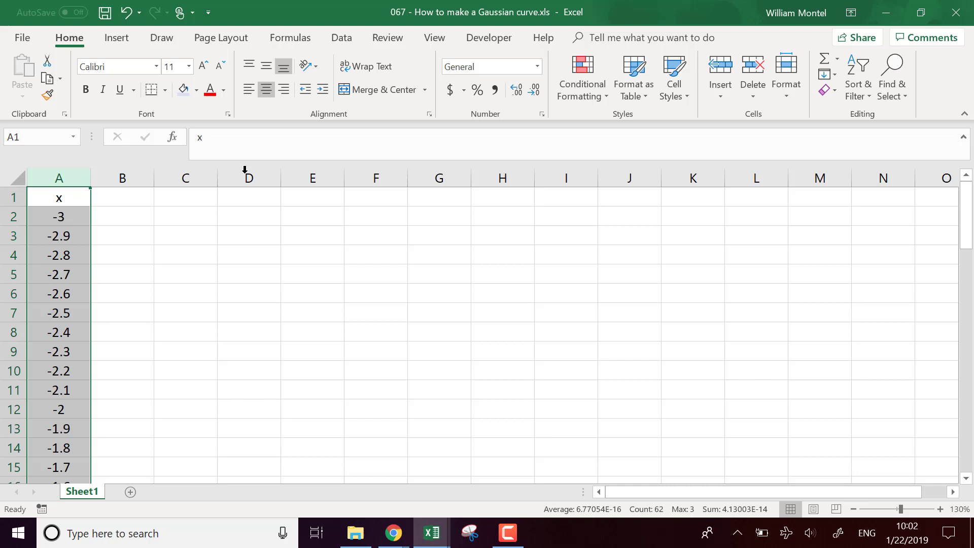
- Enter the header z in B1 and centre column B
{"action": "left_click", "coordinate": [244, 260]}
{"action": "left_click", "coordinate": [152, 195]}
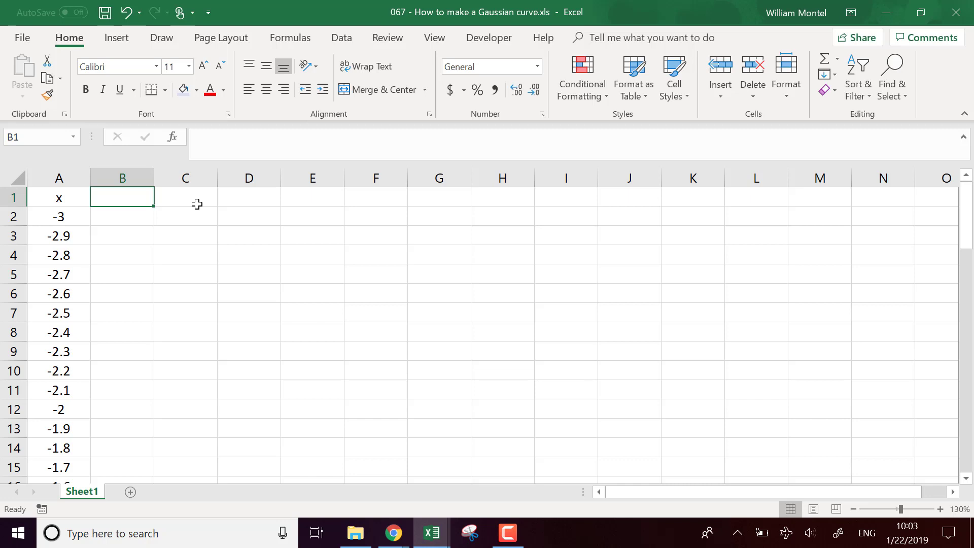
{"action": "type", "text": "z"}
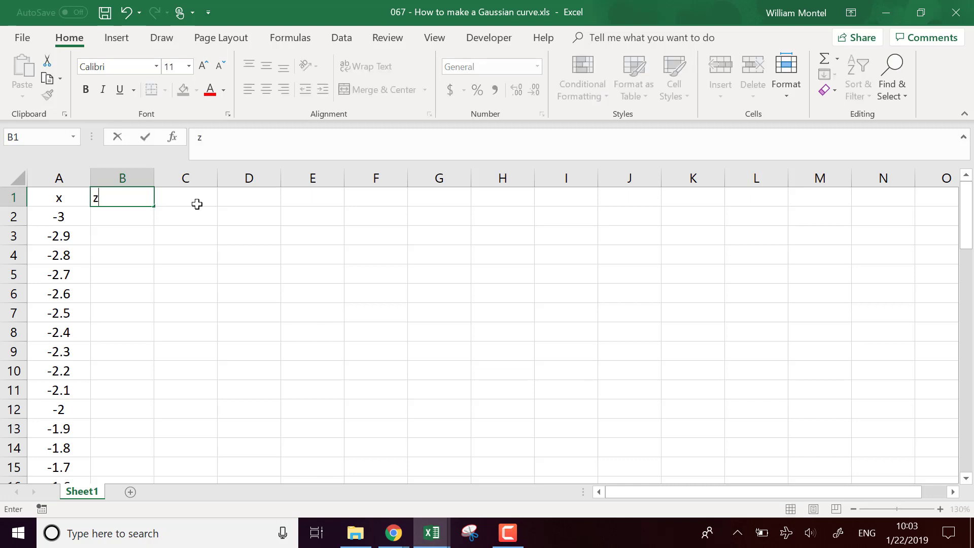
{"action": "key", "text": "Return"}
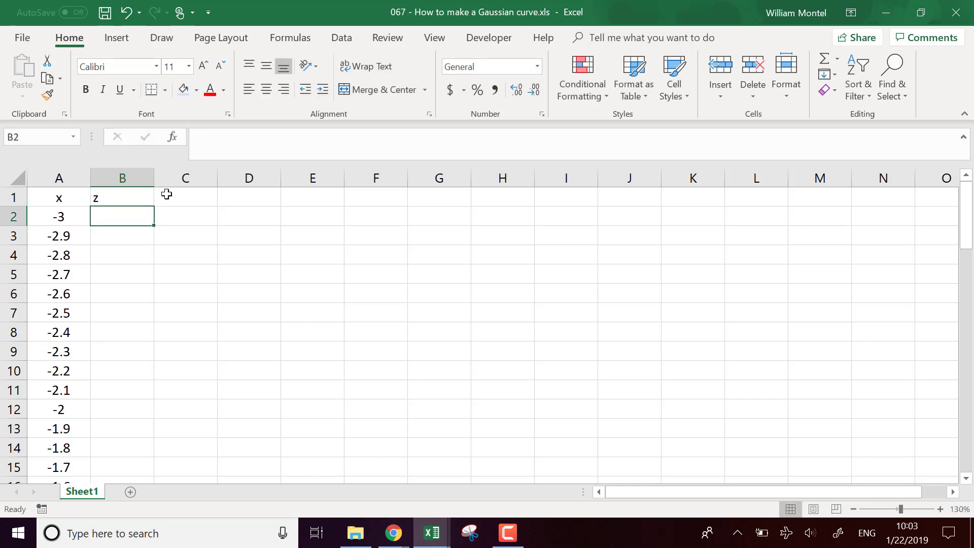
{"action": "left_click", "coordinate": [124, 178]}
{"action": "left_click", "coordinate": [266, 90]}
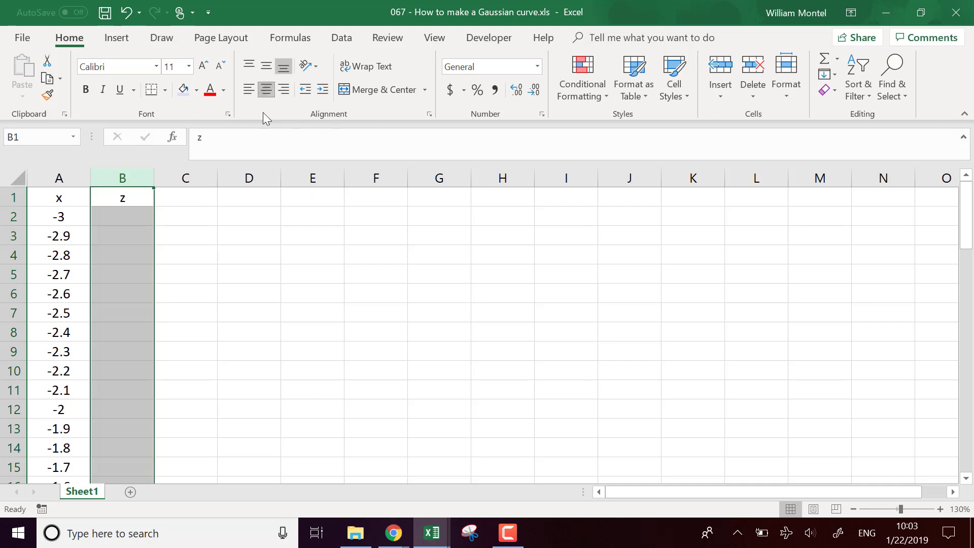
- Begin a formula in cell B2 with =
{"action": "left_click", "coordinate": [221, 262]}
{"action": "left_click", "coordinate": [125, 215]}
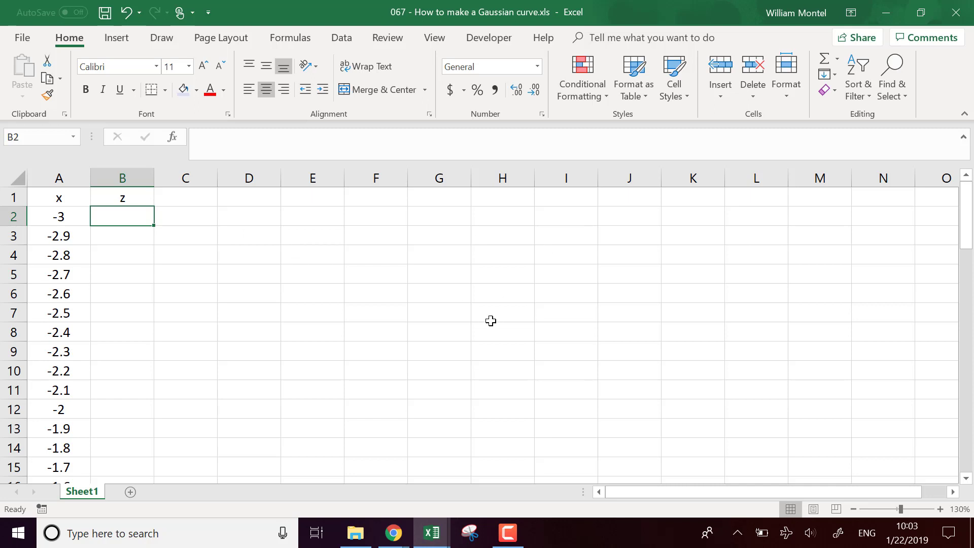
{"action": "type", "text": "="}
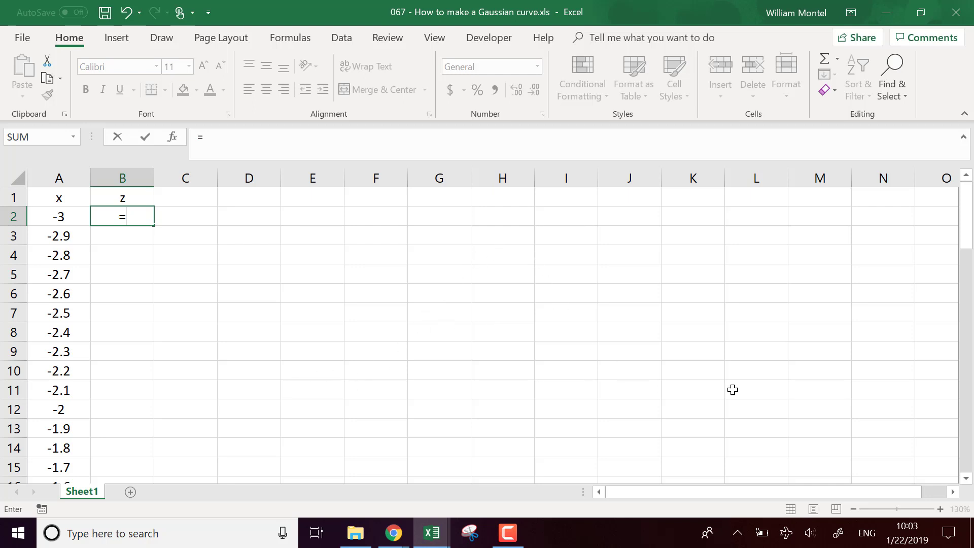
- Enter NORM.S.DIST(A2) in B2, which triggers a too-few-arguments warning
{"action": "type", "text": "no"}
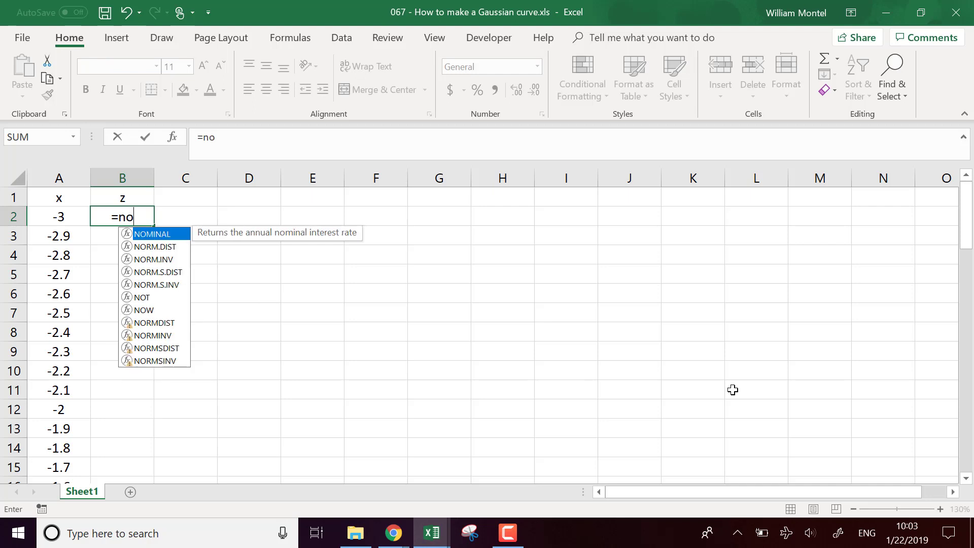
{"action": "key", "text": "Down"}
{"action": "key", "text": "Down"}
{"action": "key", "text": "Down"}
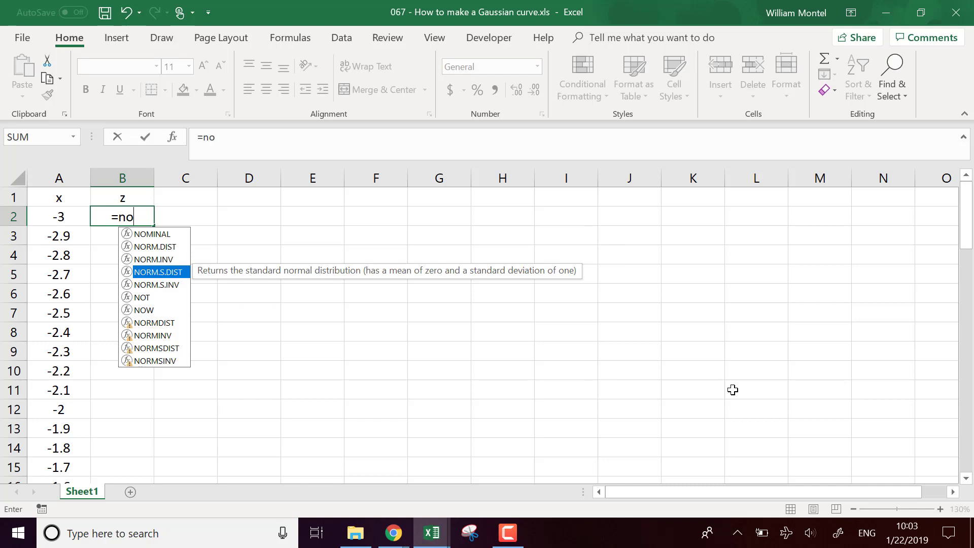
{"action": "key", "text": "Tab"}
{"action": "key", "text": "Left"}
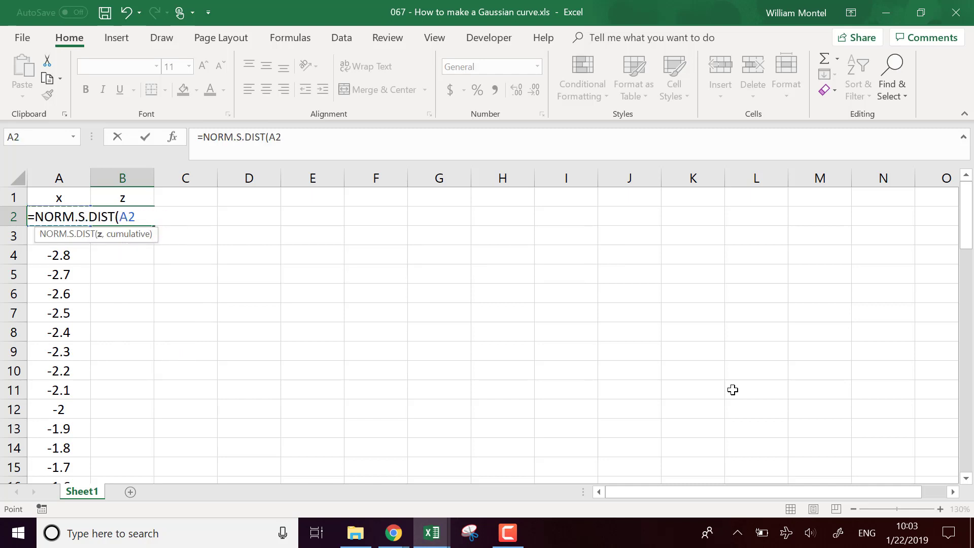
{"action": "type", "text": ")"}
{"action": "key", "text": "Return"}
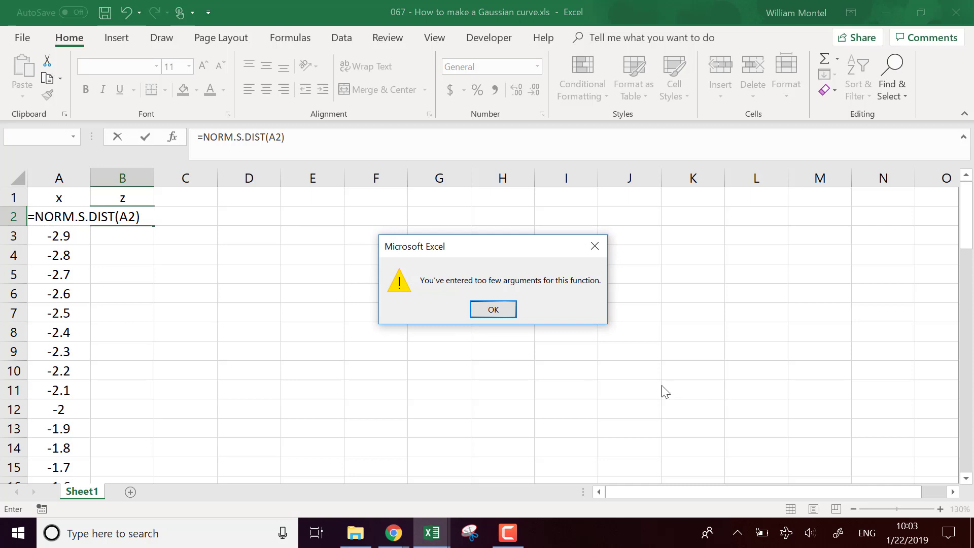
{"action": "left_click", "coordinate": [513, 313]}
- Add FALSE as the cumulative argument so B2 shows 0.00443
{"action": "left_click", "coordinate": [327, 144]}
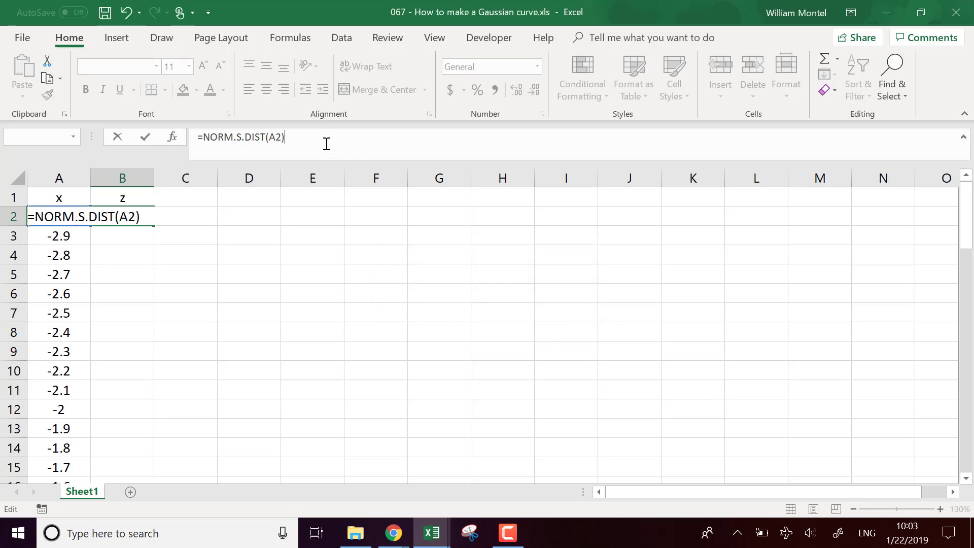
{"action": "key", "text": "BackSpace"}
{"action": "type", "text": ","}
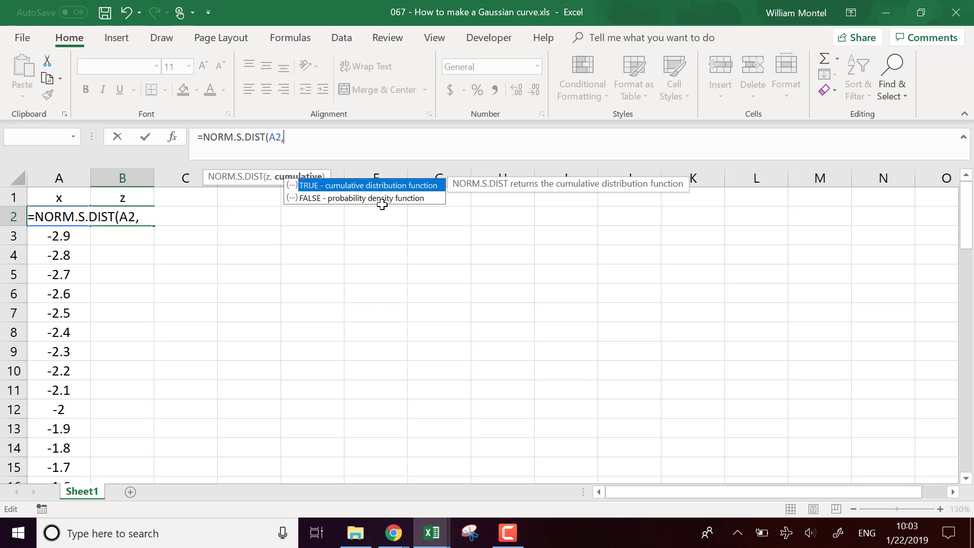
{"action": "double_click", "coordinate": [406, 200]}
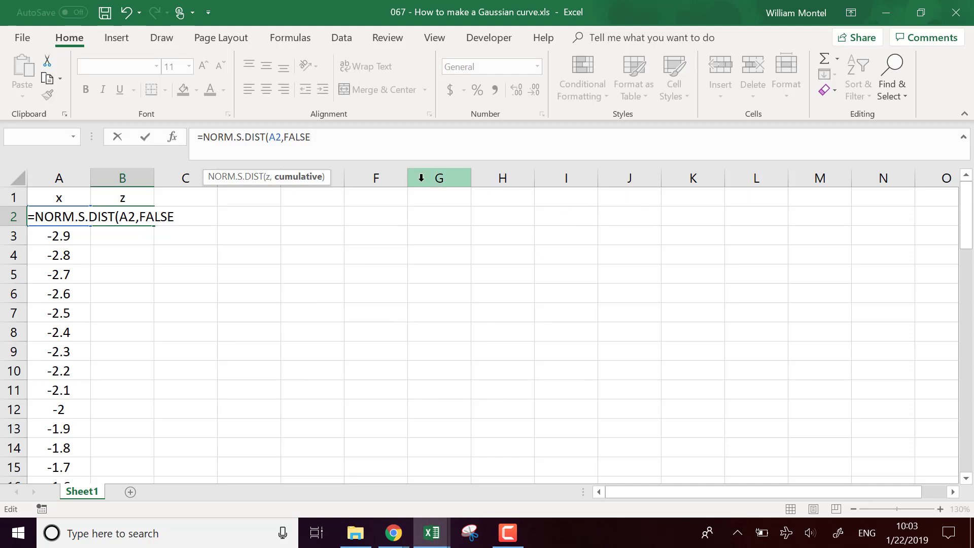
{"action": "type", "text": ")"}
{"action": "key", "text": "Return"}
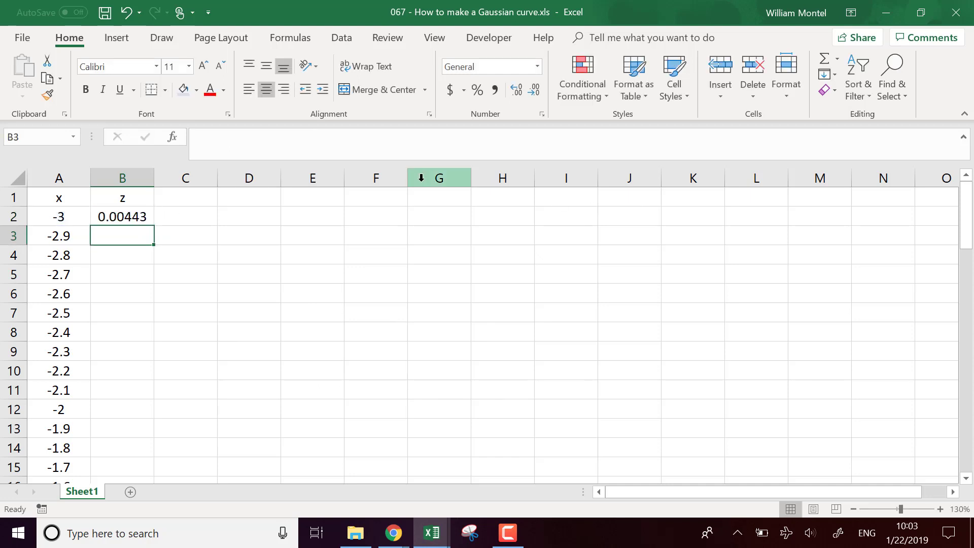
- Fill the B2 density formula down column B and check the 0.39894 peak at x = 0
{"action": "left_click", "coordinate": [133, 218]}
{"action": "double_click", "coordinate": [156, 227]}
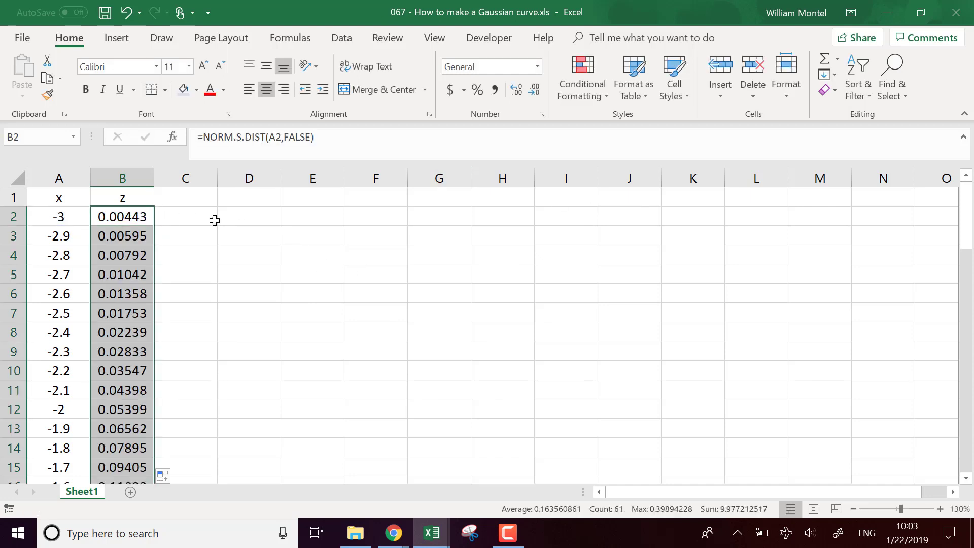
{"action": "scroll", "coordinate": [220, 388], "scroll_direction": "down", "scroll_amount": 7}
{"action": "scroll", "coordinate": [184, 304], "scroll_direction": "down", "scroll_amount": 7}
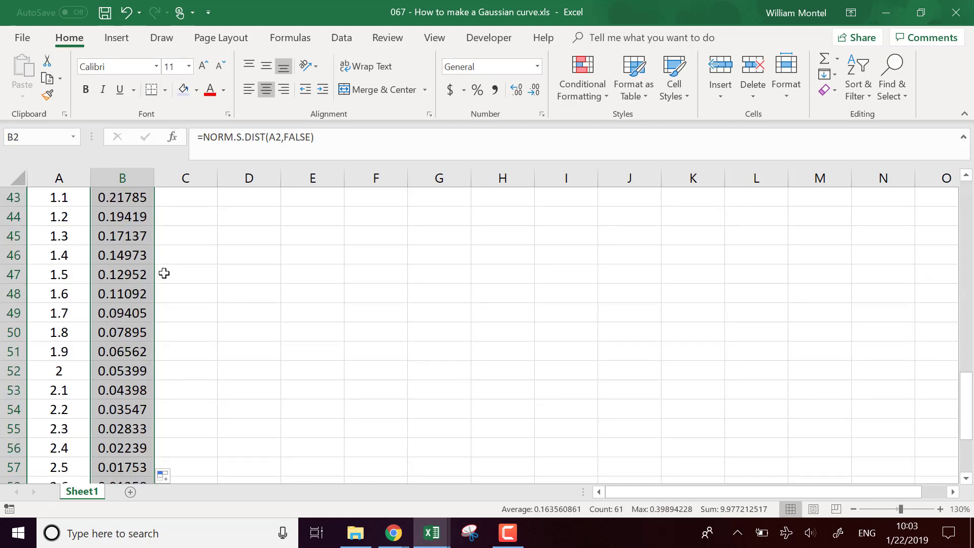
{"action": "scroll", "coordinate": [122, 284], "scroll_direction": "up", "scroll_amount": 7}
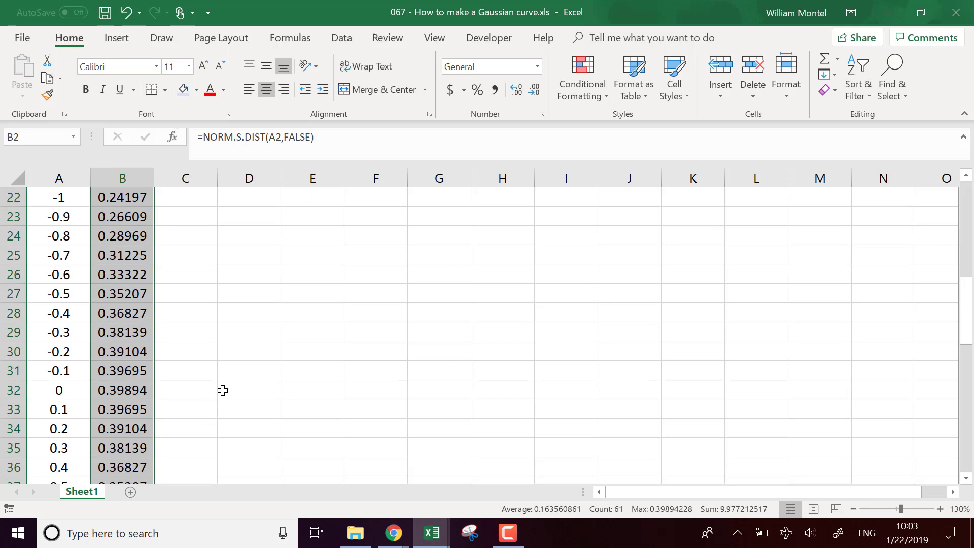
{"action": "left_click", "coordinate": [253, 389]}
{"action": "left_click_drag", "start_coordinate": [80, 391], "coordinate": [125, 390]}
{"action": "scroll", "coordinate": [304, 382], "scroll_direction": "up", "scroll_amount": 7}
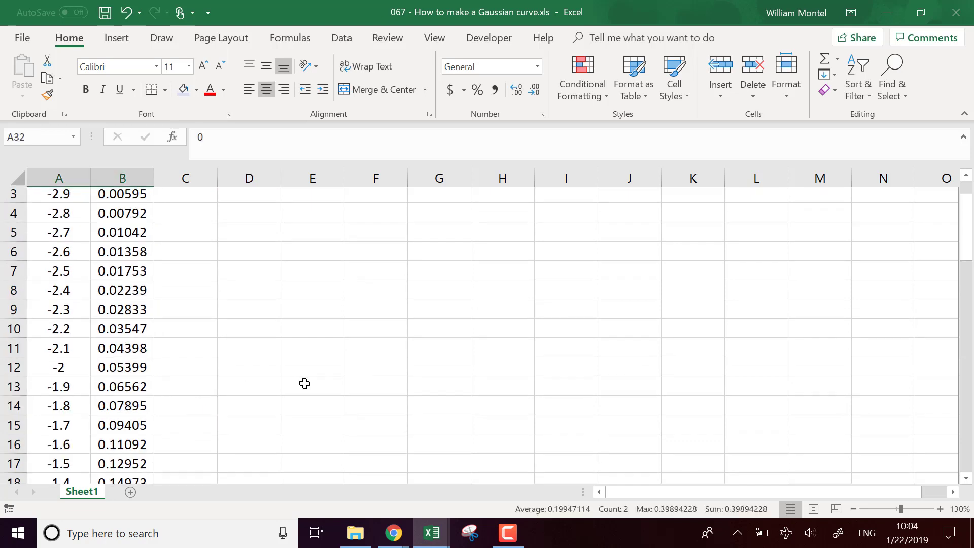
{"action": "left_click", "coordinate": [589, 214]}
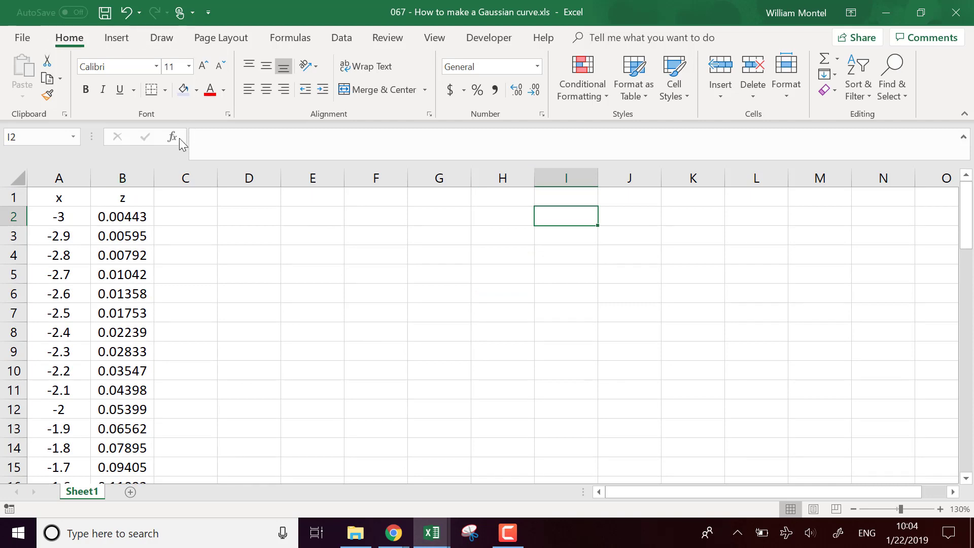
- Select columns A:B and insert the recommended Line chart of z against x
{"action": "left_click", "coordinate": [116, 45]}
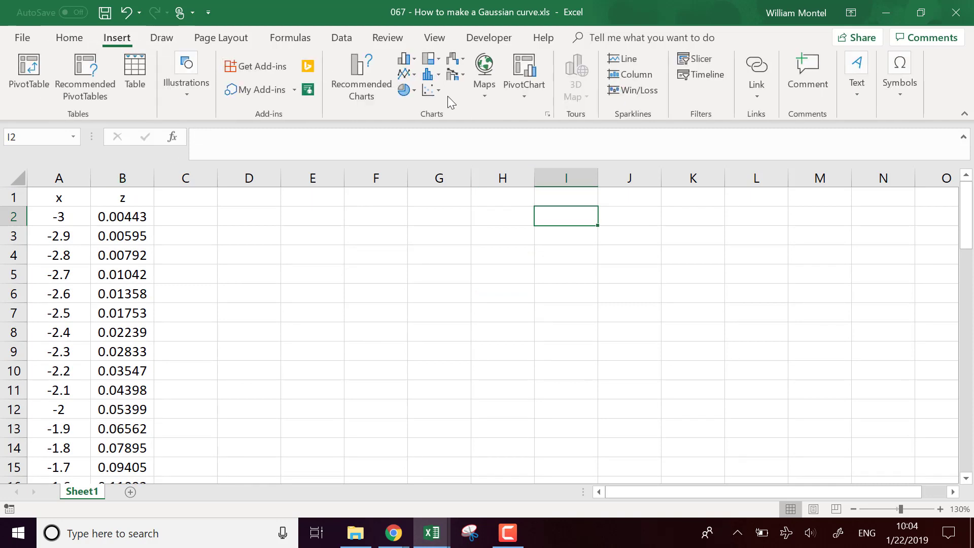
{"action": "left_click", "coordinate": [386, 89]}
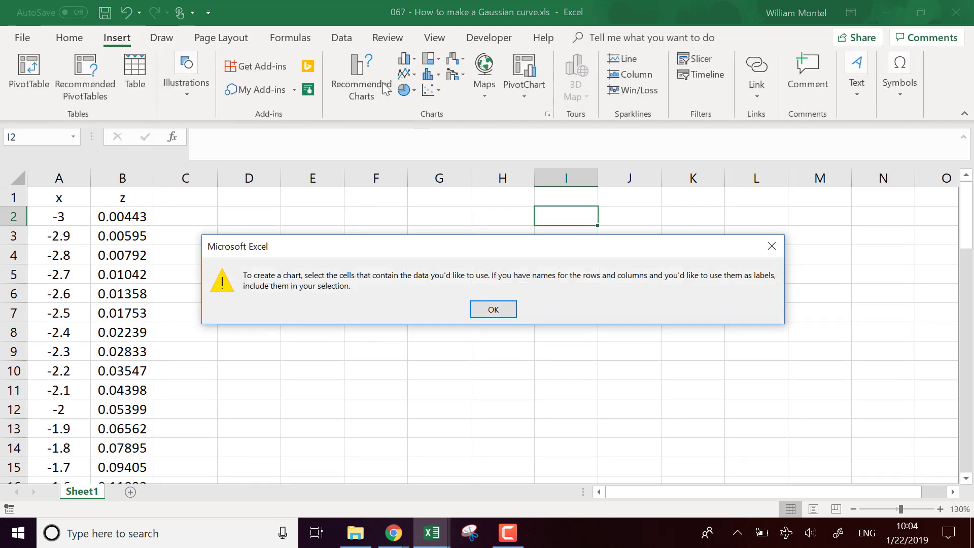
{"action": "left_click", "coordinate": [492, 308]}
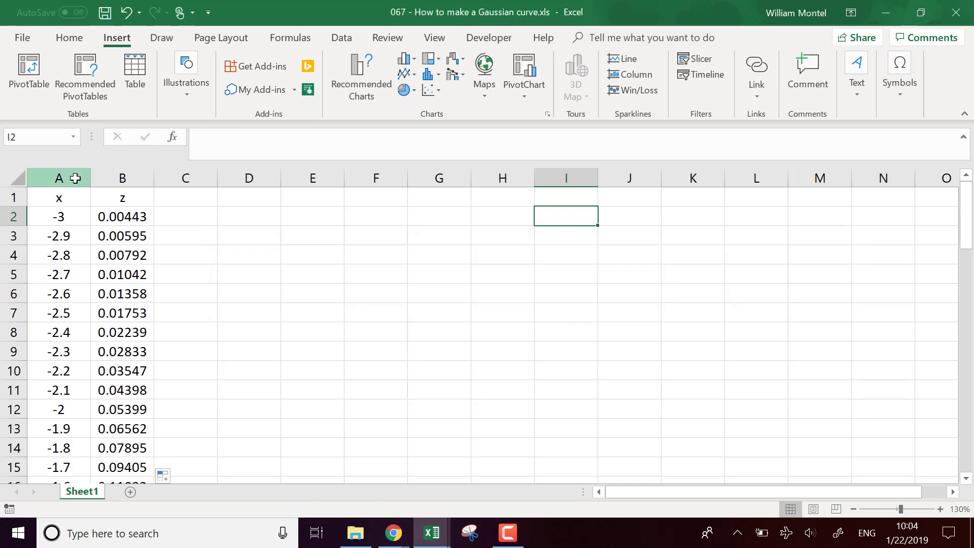
{"action": "left_click_drag", "start_coordinate": [76, 177], "coordinate": [122, 177]}
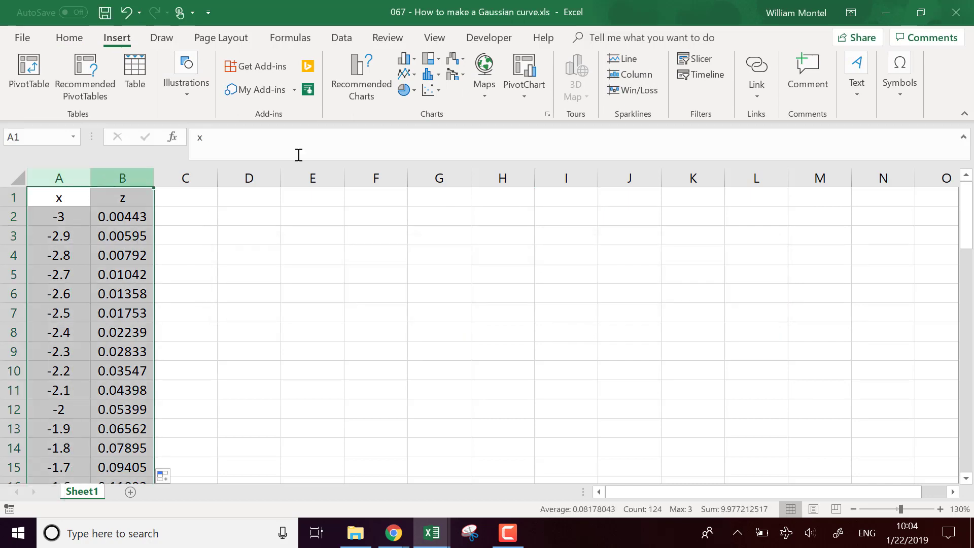
{"action": "left_click", "coordinate": [366, 78]}
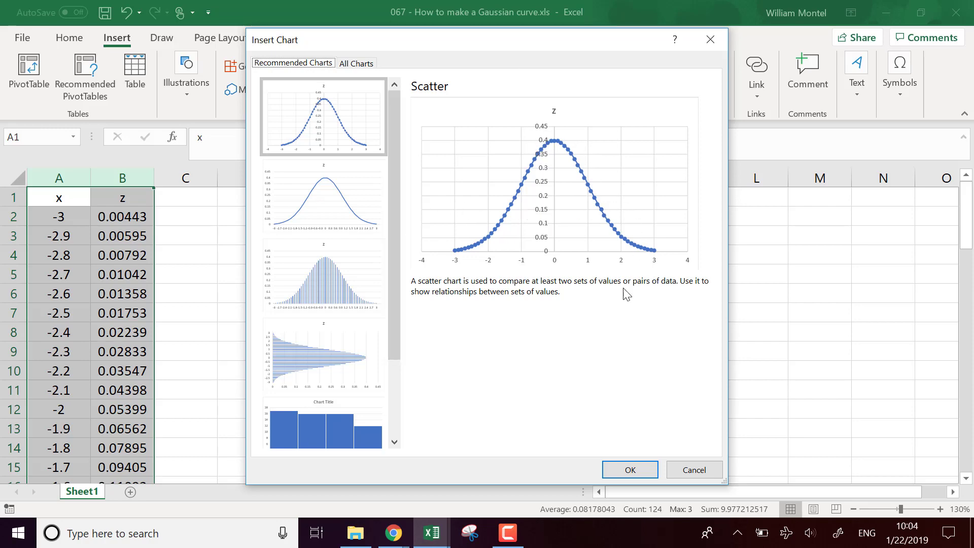
{"action": "left_click", "coordinate": [337, 200]}
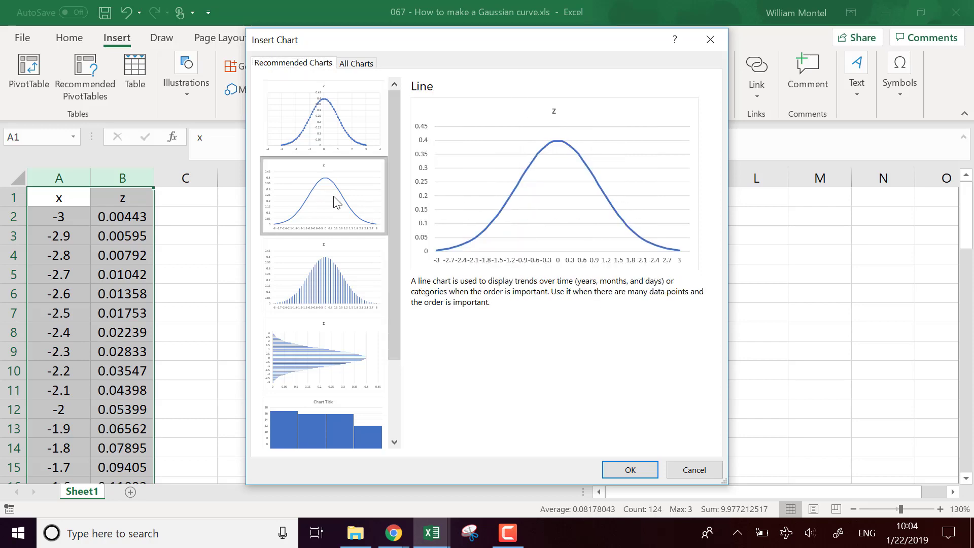
{"action": "left_click", "coordinate": [629, 468]}
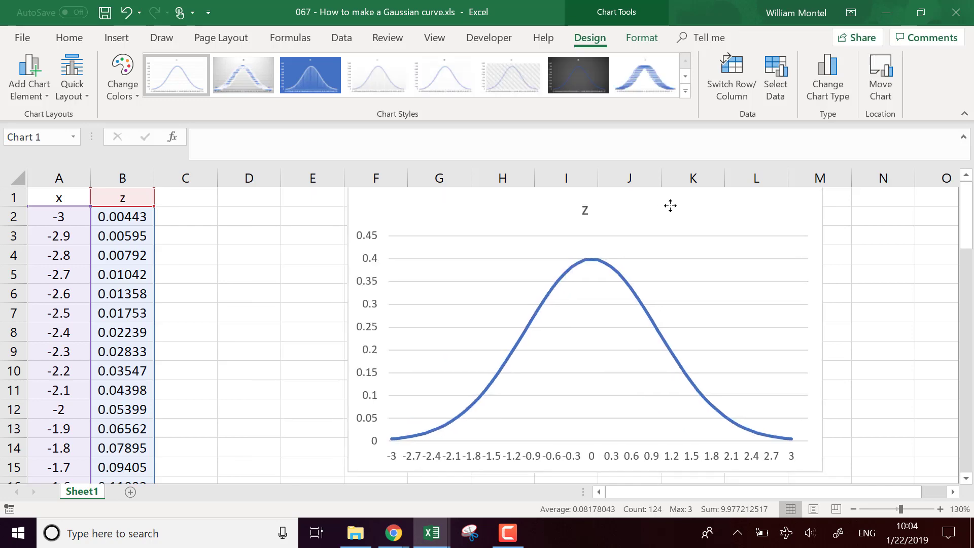
- Preview a column chart type, then close without changing from the line chart
{"action": "right_click", "coordinate": [491, 206]}
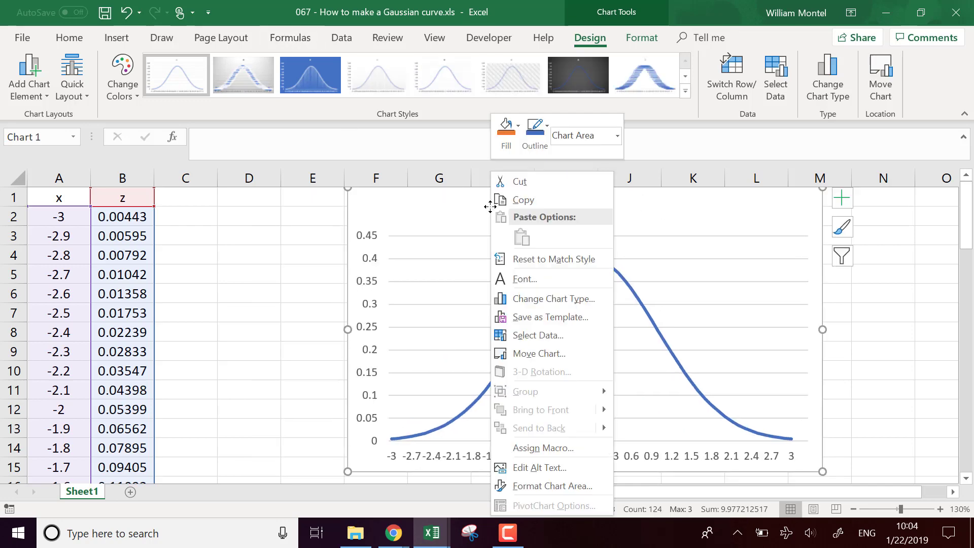
{"action": "left_click", "coordinate": [563, 300]}
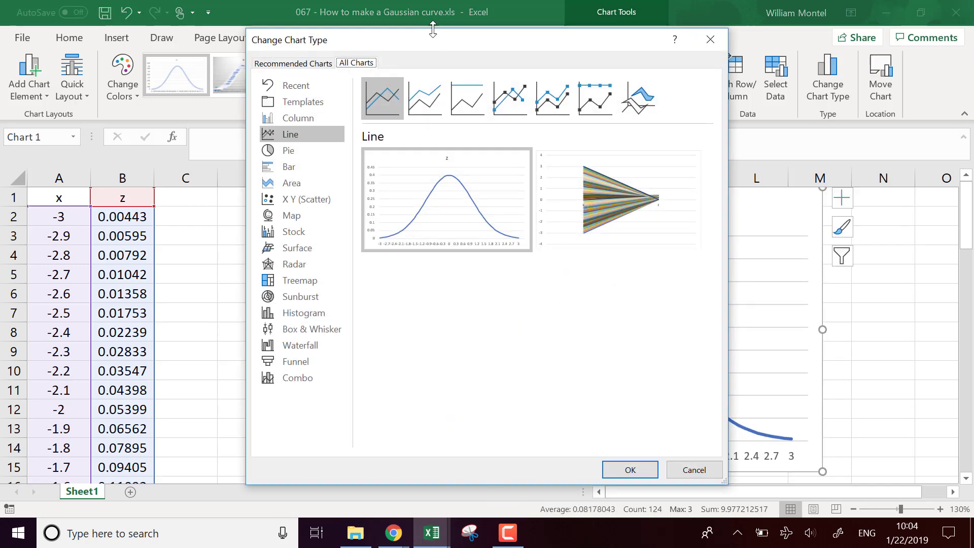
{"action": "left_click_drag", "start_coordinate": [436, 61], "coordinate": [519, 104]}
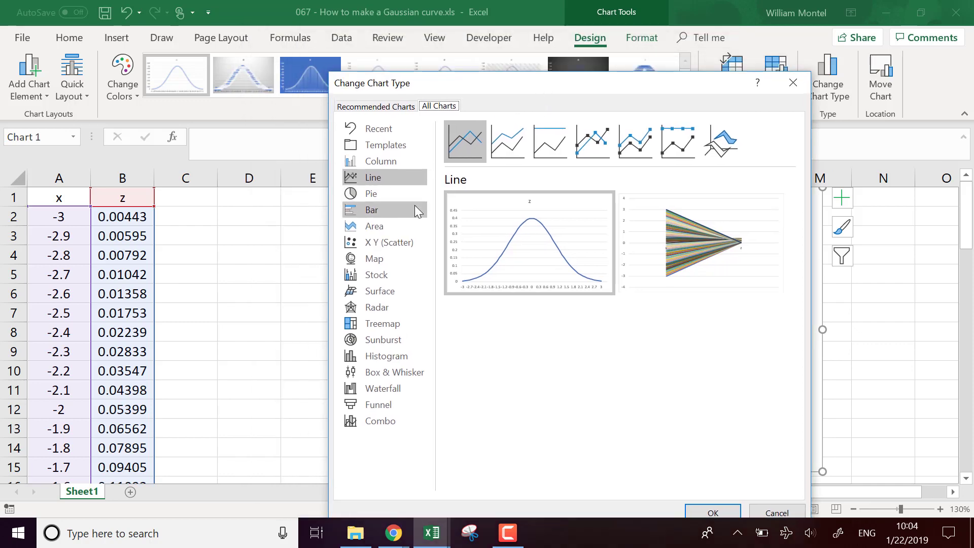
{"action": "left_click", "coordinate": [411, 163]}
{"action": "mouse_move", "coordinate": [455, 272]}
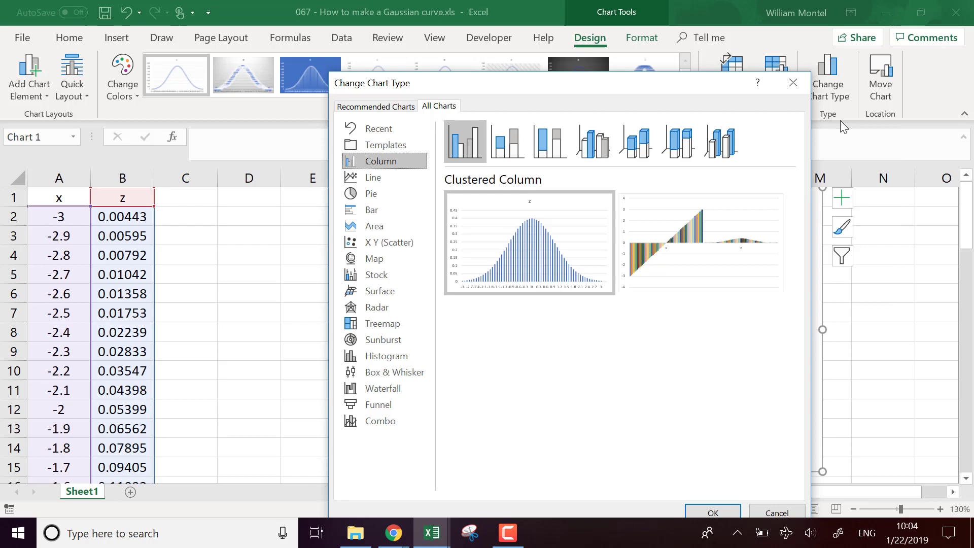
{"action": "left_click", "coordinate": [793, 84]}
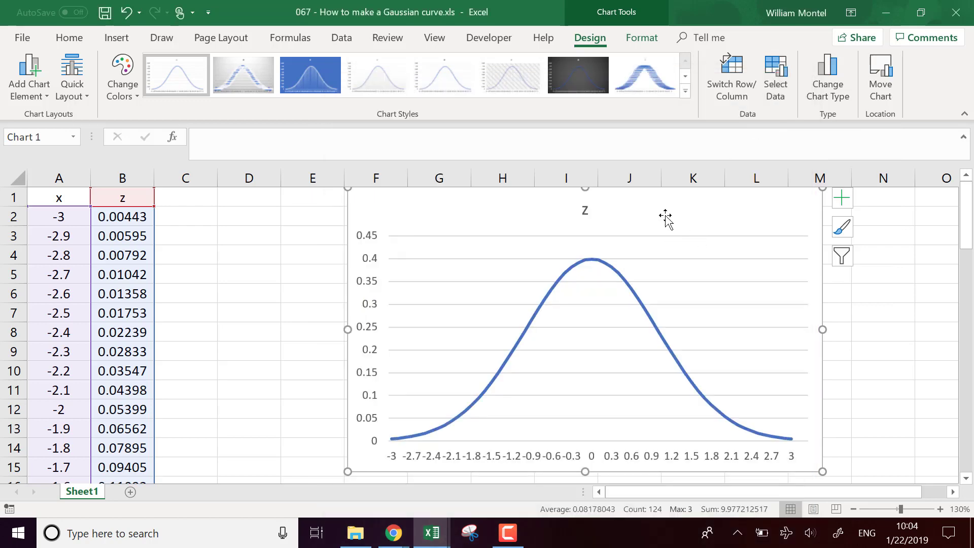
- Move and shrink the bell-curve chart to sit beside the table
{"action": "left_click_drag", "start_coordinate": [413, 202], "coordinate": [472, 213]}
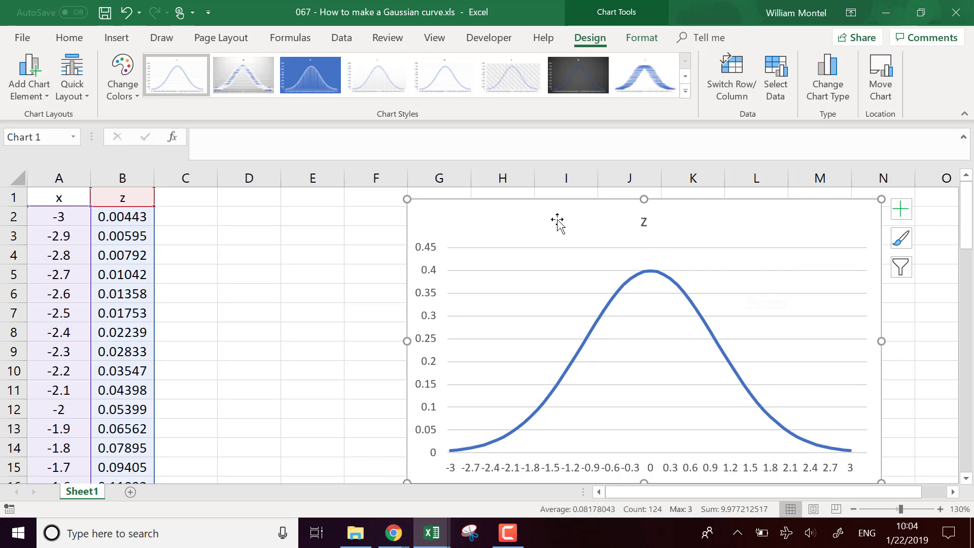
{"action": "left_click_drag", "start_coordinate": [404, 198], "coordinate": [528, 317]}
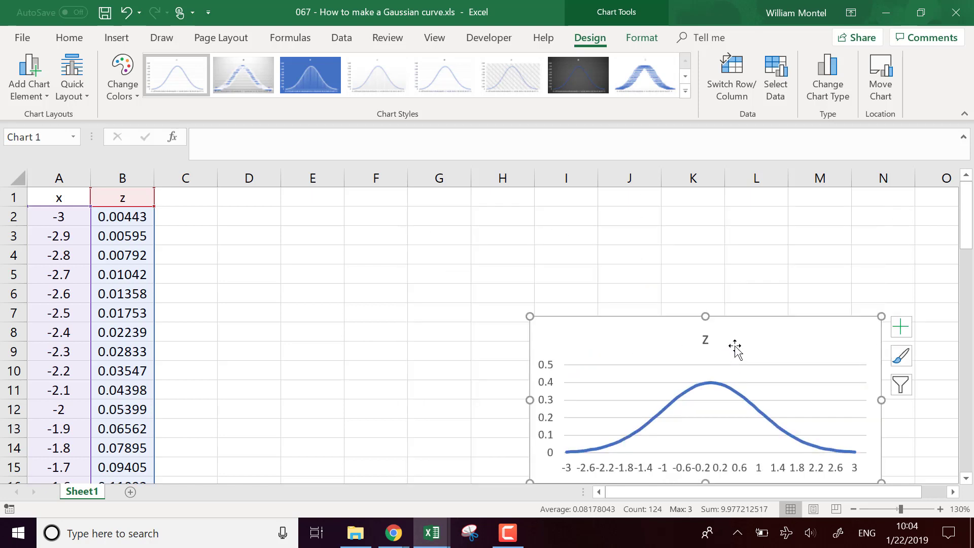
{"action": "left_click_drag", "start_coordinate": [736, 348], "coordinate": [765, 238]}
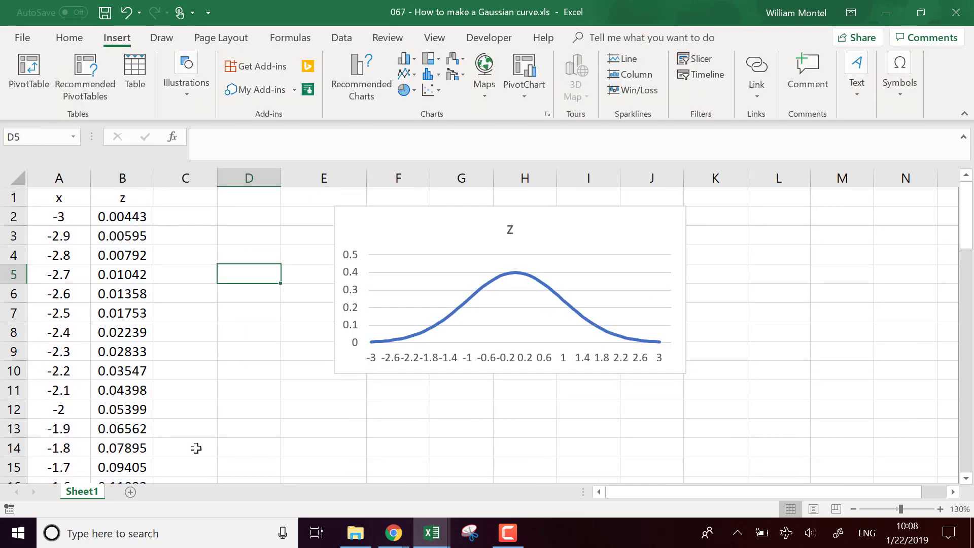
- Add Sheet2, zoom to 120% and enter the header x in A1
{"action": "left_click", "coordinate": [133, 494]}
{"action": "left_click", "coordinate": [283, 363]}
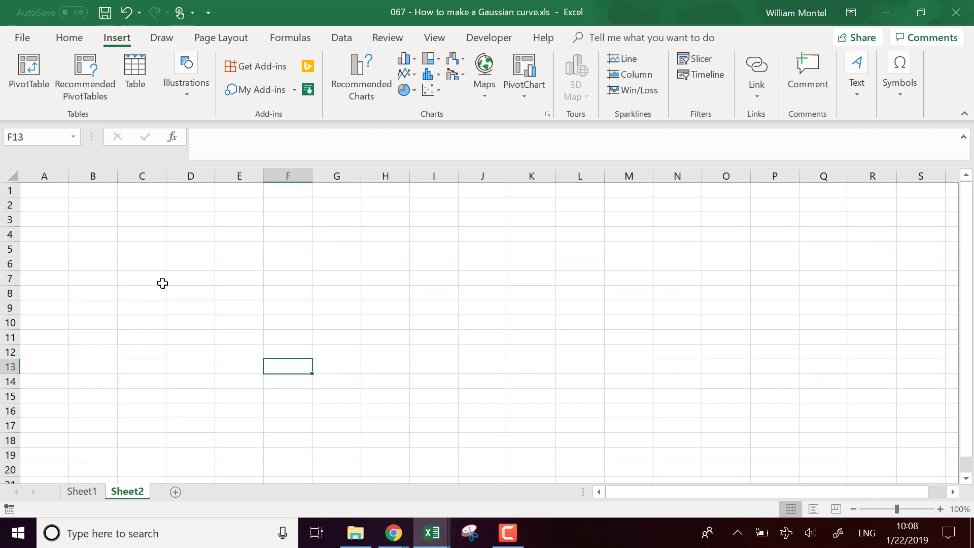
{"action": "left_click", "coordinate": [941, 510]}
{"action": "left_click", "coordinate": [941, 509]}
{"action": "left_click", "coordinate": [292, 294]}
{"action": "left_click", "coordinate": [75, 201]}
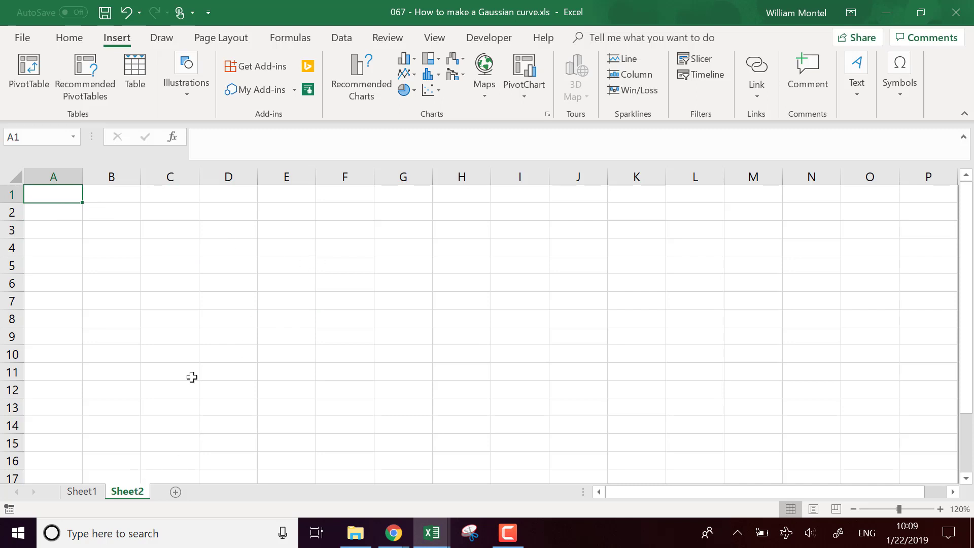
{"action": "type", "text": "x"}
{"action": "key", "text": "Return"}
- Start Sheet2's x series with 0 and 1 in A2:A3
{"action": "left_click", "coordinate": [81, 492]}
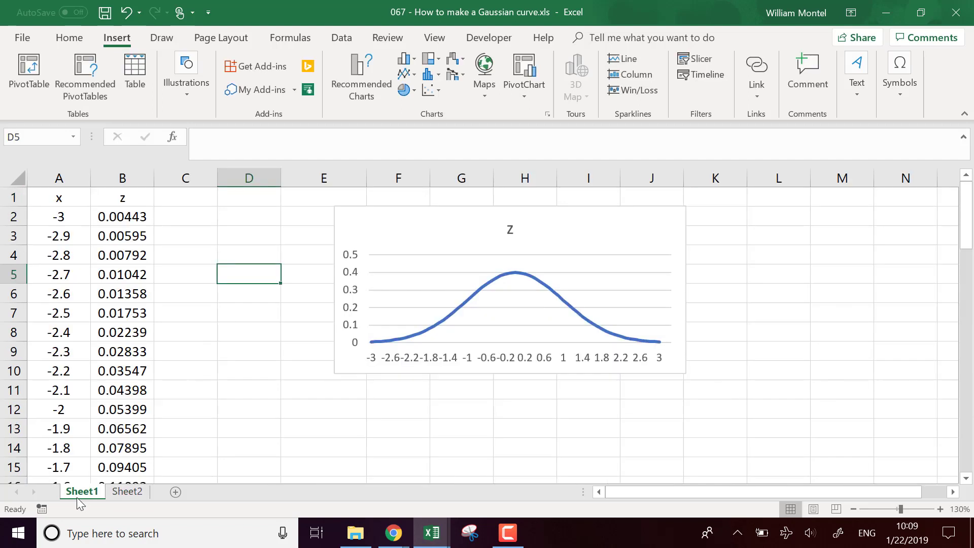
{"action": "left_click", "coordinate": [128, 491]}
{"action": "type", "text": "0"}
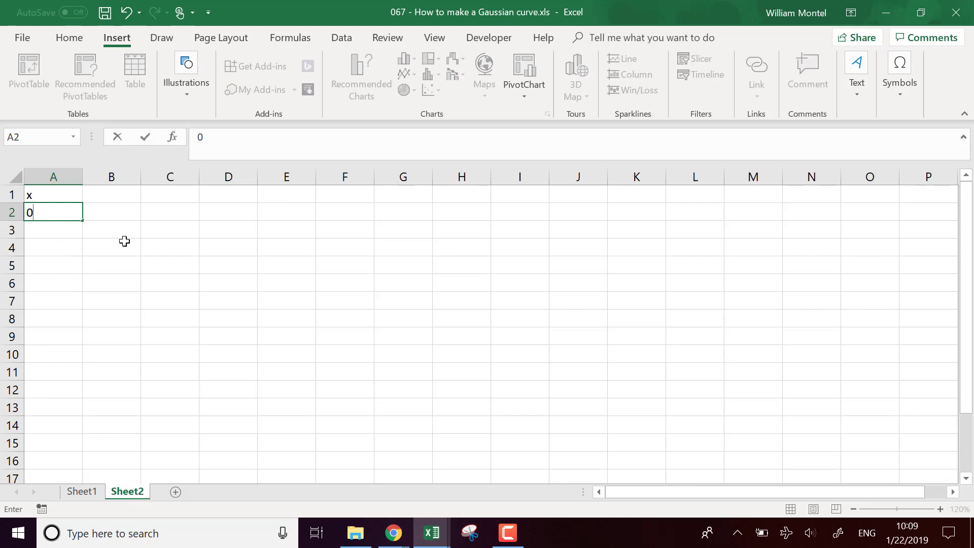
{"action": "key", "text": "Return"}
{"action": "type", "text": "1"}
{"action": "key", "text": "Up"}
{"action": "left_click", "coordinate": [124, 241]}
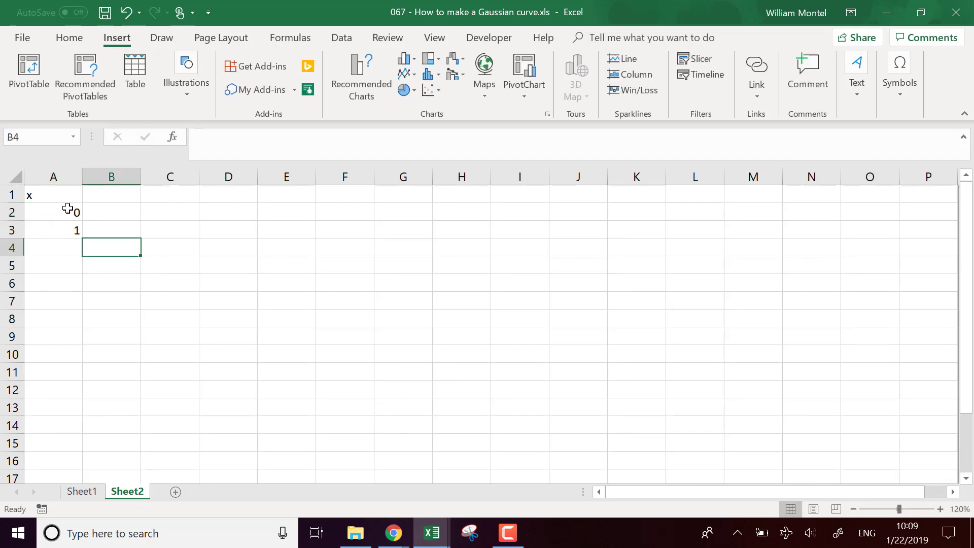
{"action": "left_click_drag", "start_coordinate": [70, 211], "coordinate": [101, 387]}
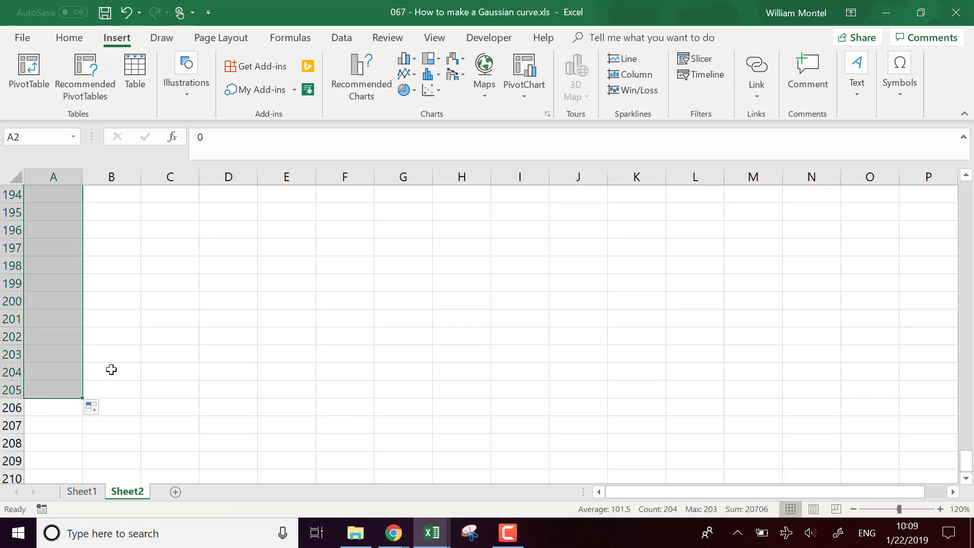
- Enter the header z in B1 and centre columns A and B
{"action": "key", "text": "ctrl+Home"}
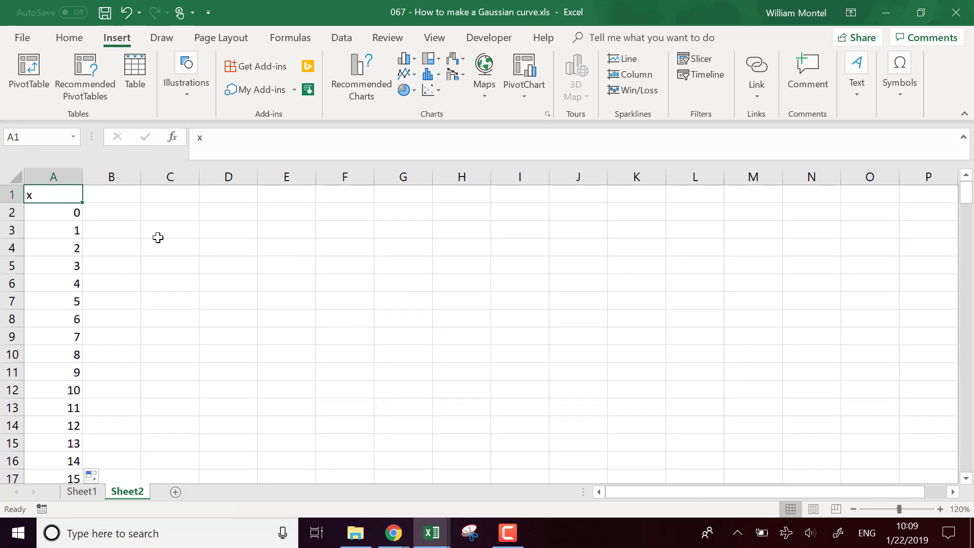
{"action": "left_click", "coordinate": [123, 200]}
{"action": "type", "text": "z"}
{"action": "key", "text": "Return"}
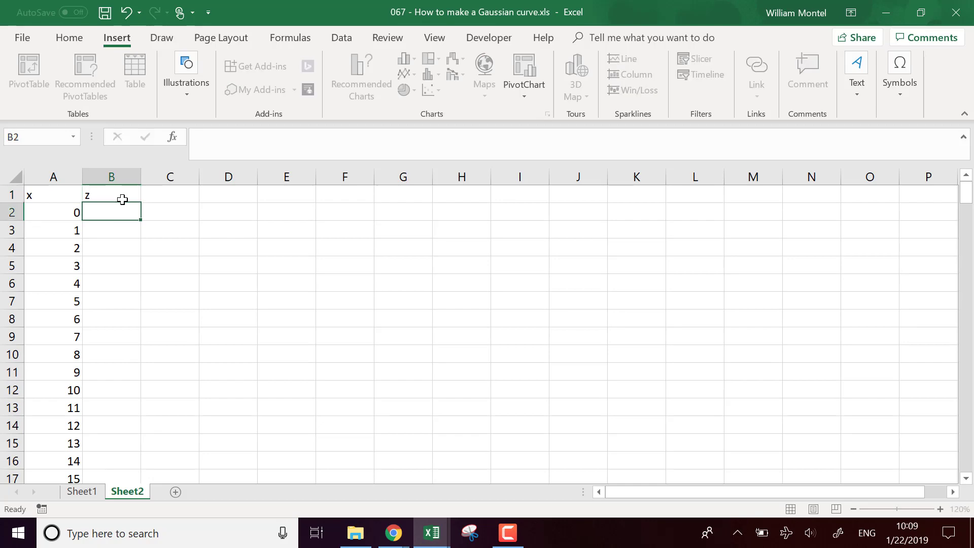
{"action": "left_click_drag", "start_coordinate": [70, 177], "coordinate": [111, 176]}
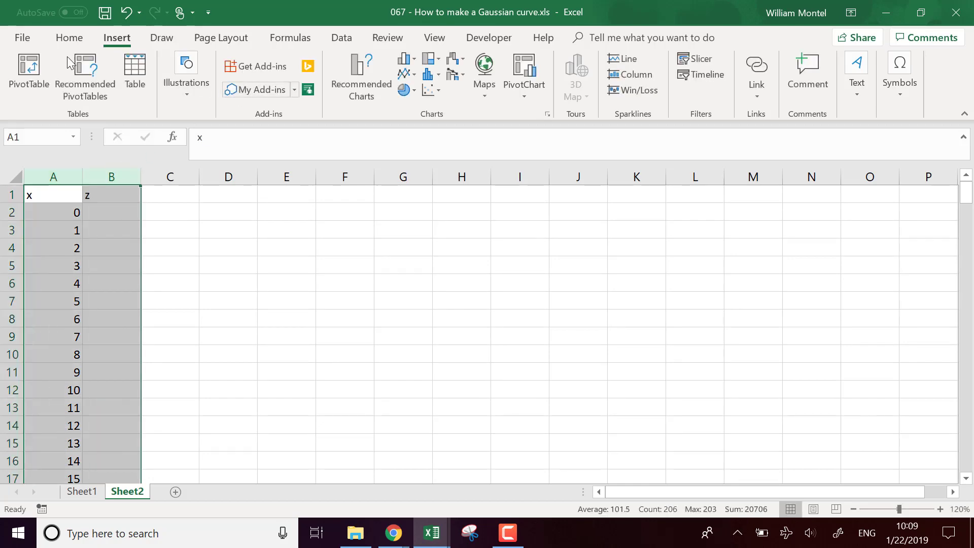
{"action": "left_click", "coordinate": [22, 39]}
{"action": "left_click", "coordinate": [24, 39]}
{"action": "left_click", "coordinate": [75, 38]}
- Enter the label mean with value 5 in F2:G2
{"action": "left_click", "coordinate": [345, 248]}
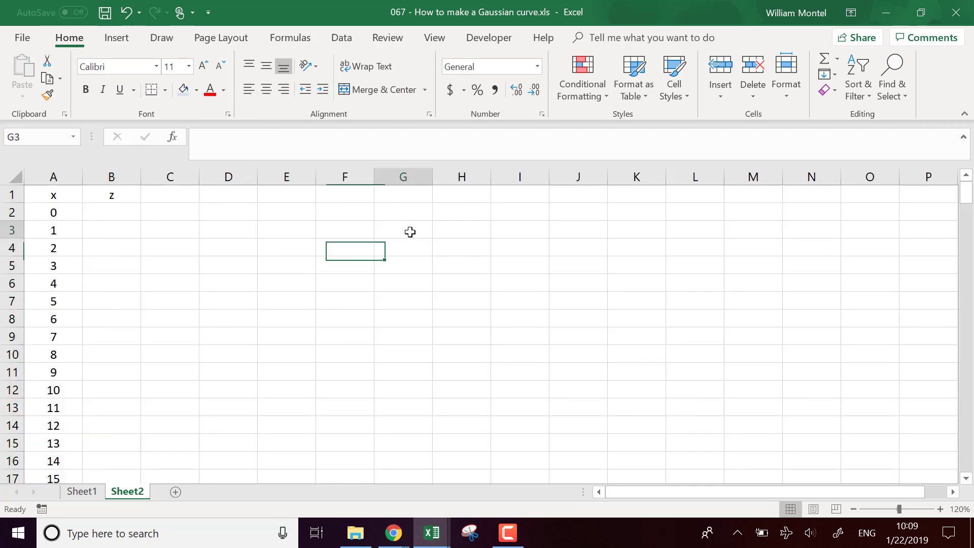
{"action": "left_click", "coordinate": [409, 231]}
{"action": "left_click", "coordinate": [113, 208]}
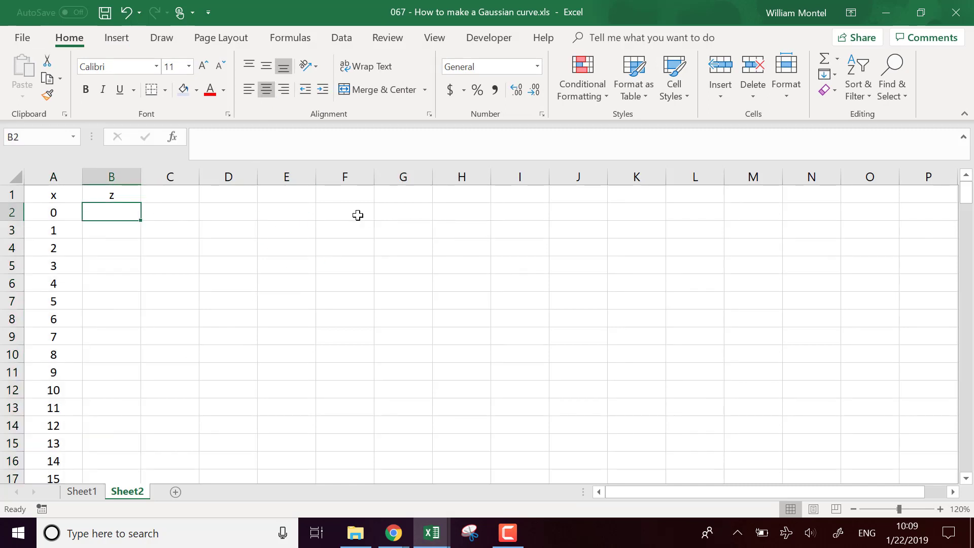
{"action": "left_click", "coordinate": [349, 214]}
{"action": "type", "text": "mean"}
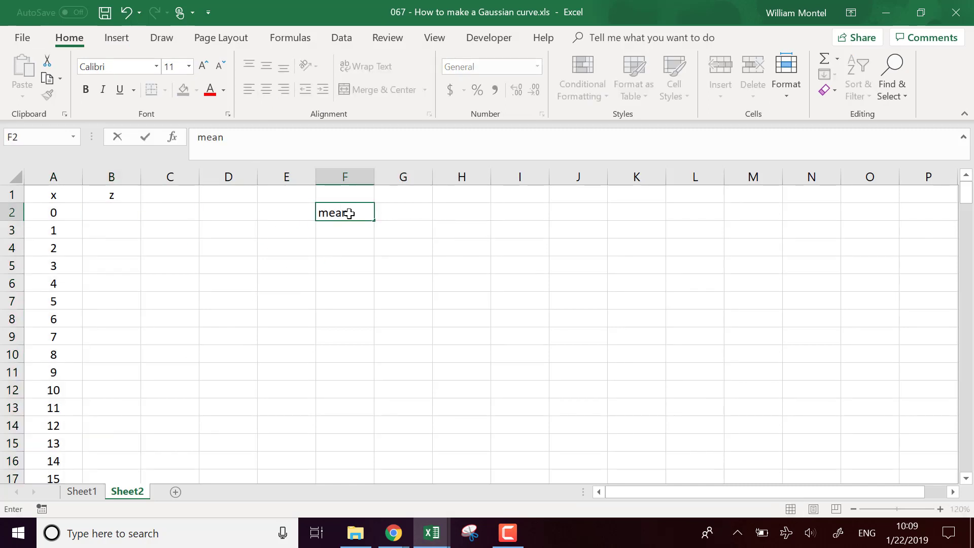
{"action": "key", "text": "Right"}
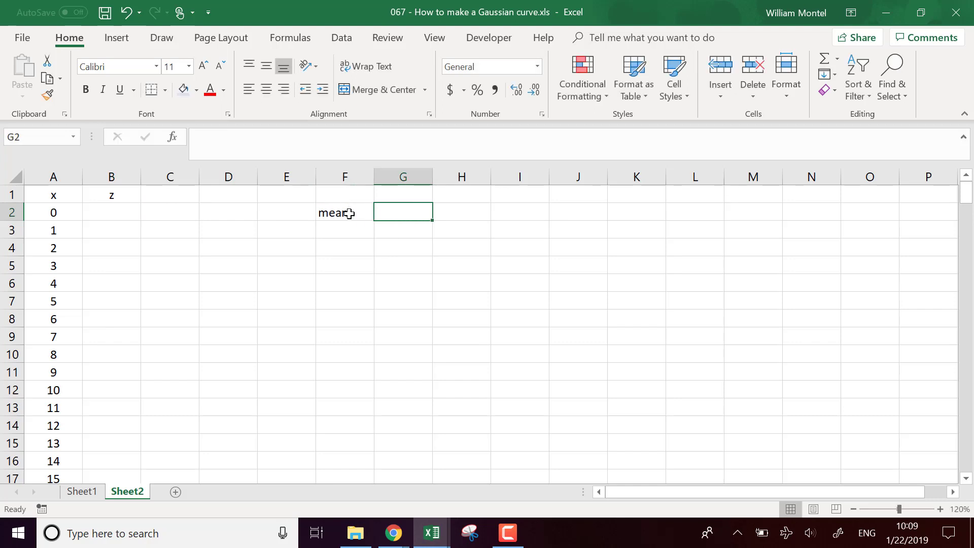
{"action": "type", "text": "5"}
{"action": "key", "text": "Return"}
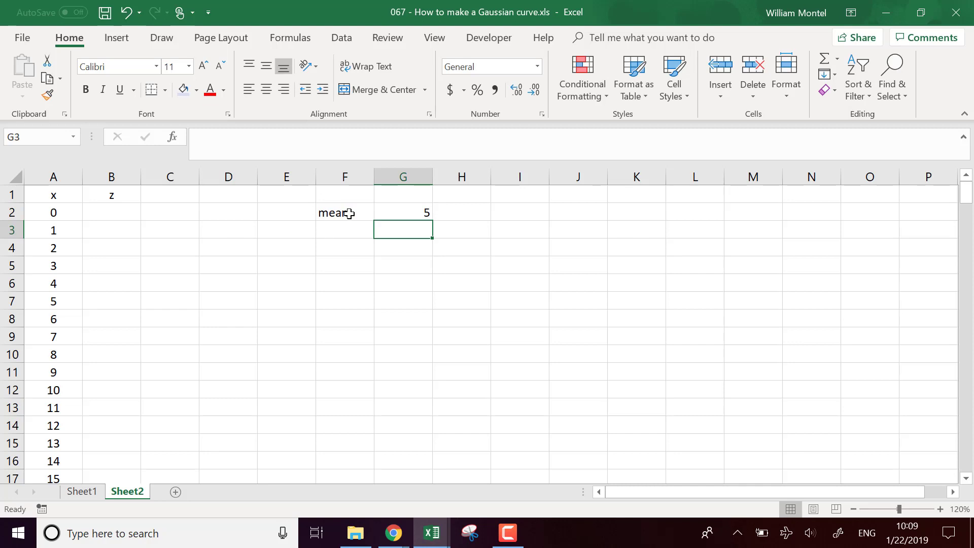
- Add standard dev with value 2 in F3:G3 and widen column F
{"action": "key", "text": "Left"}
{"action": "type", "text": "s"}
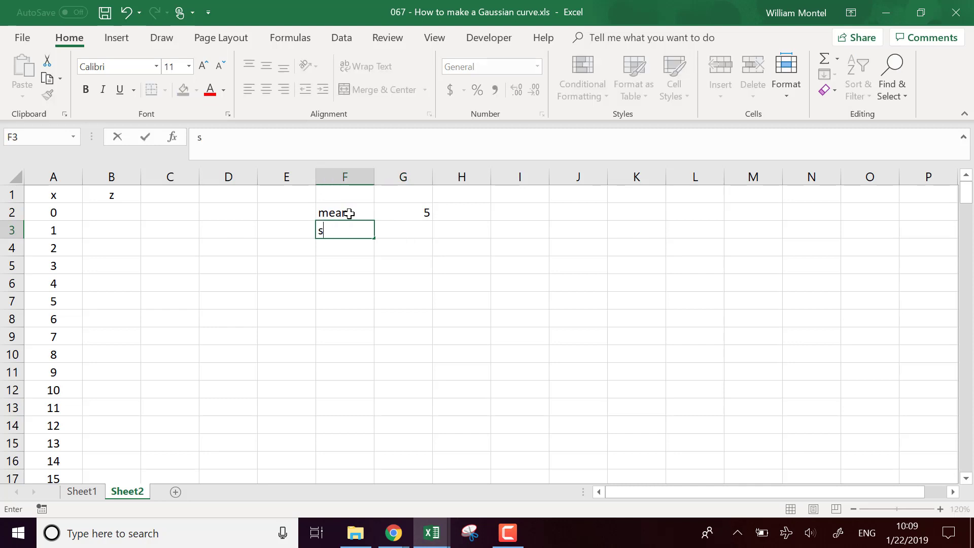
{"action": "type", "text": "tandard dev"}
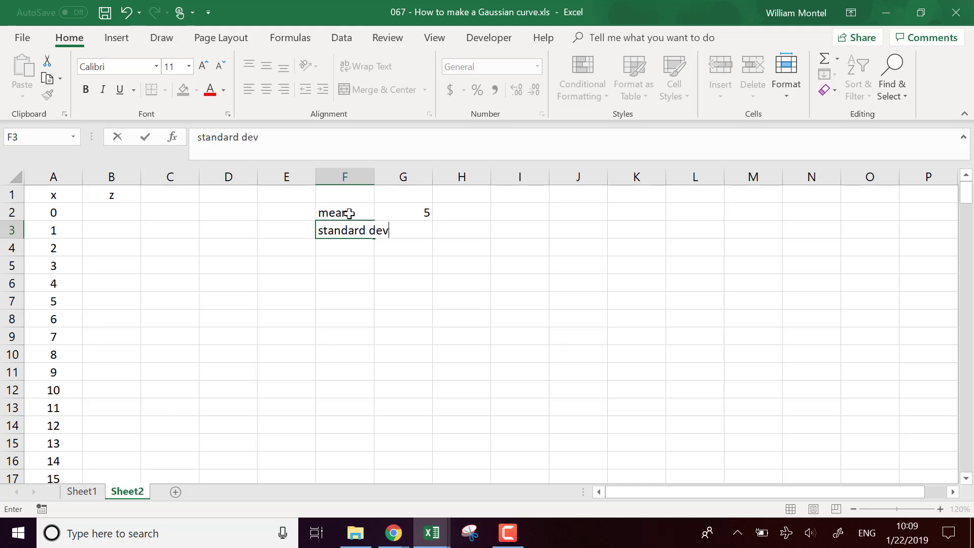
{"action": "key", "text": "Right"}
{"action": "type", "text": "2"}
{"action": "key", "text": "Return"}
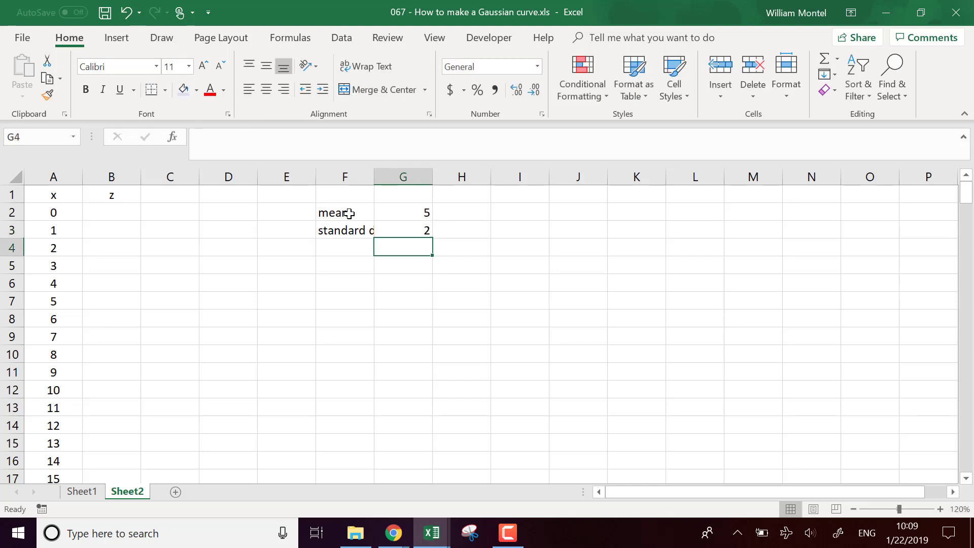
{"action": "left_click_drag", "start_coordinate": [374, 177], "coordinate": [397, 177]}
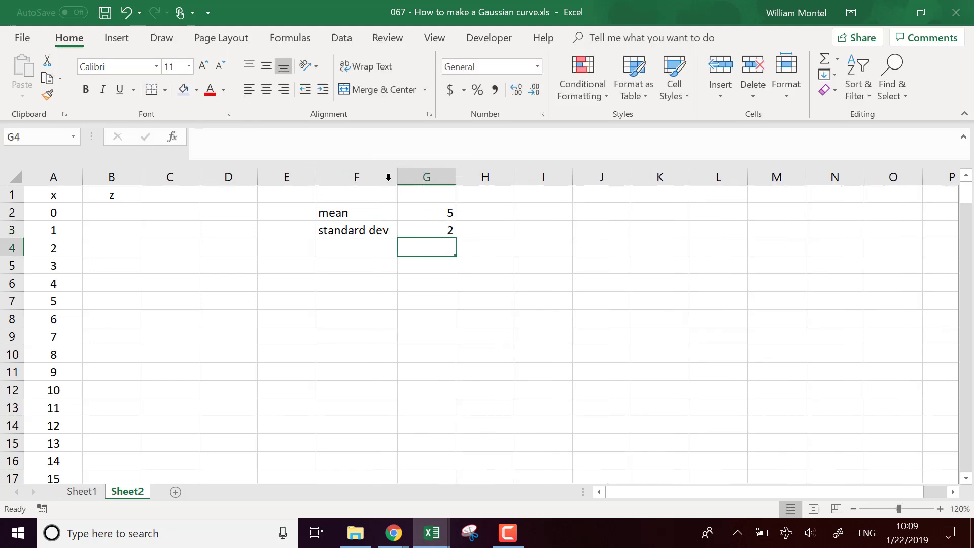
- Begin NORM.S.DIST in B2 with A2 minus the absolute mean $G$2
{"action": "left_click", "coordinate": [126, 213]}
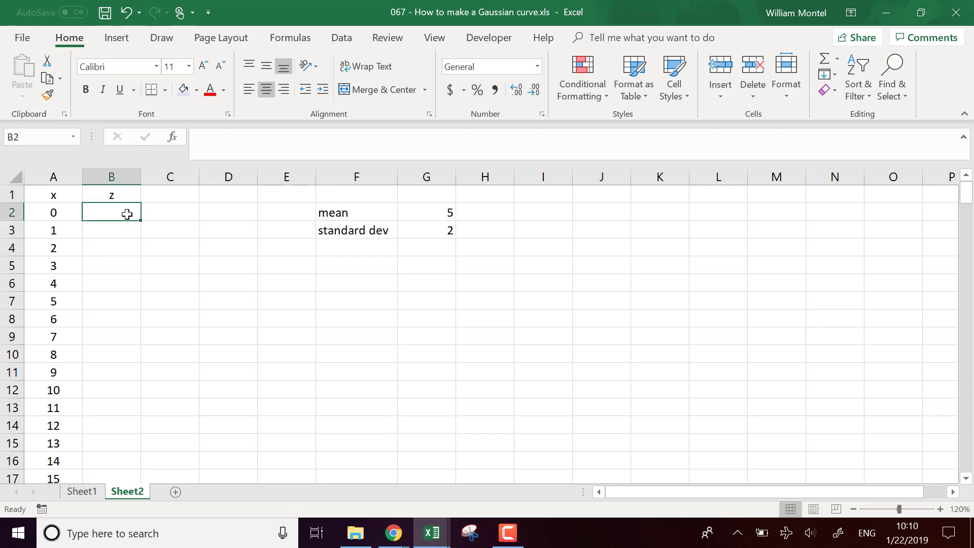
{"action": "type", "text": "="}
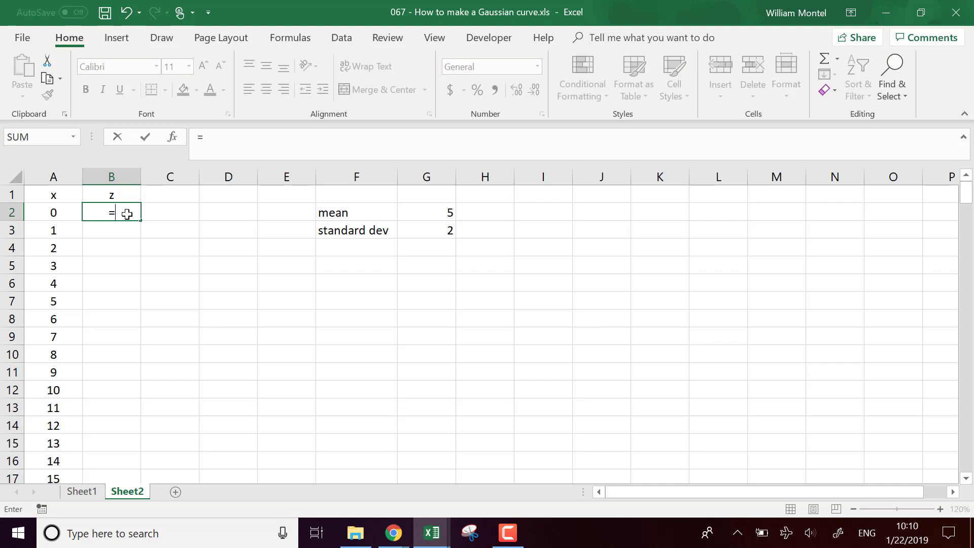
{"action": "type", "text": "nor"}
{"action": "key", "text": "Down"}
{"action": "key", "text": "Down"}
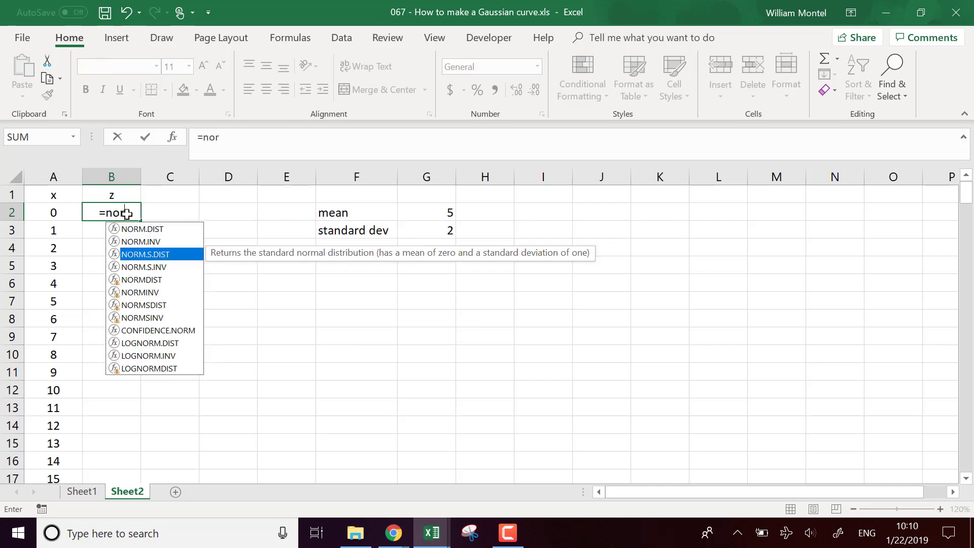
{"action": "key", "text": "Tab"}
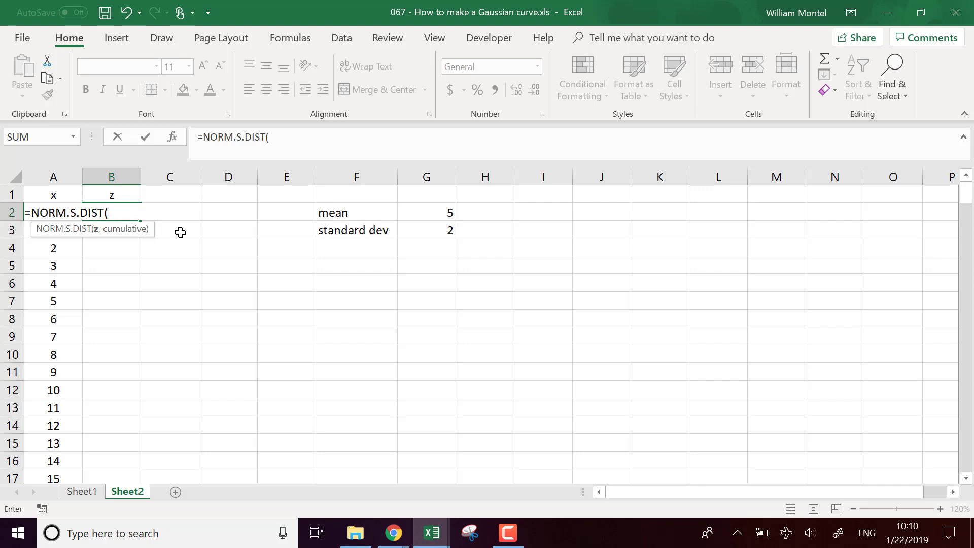
{"action": "key", "text": "Left"}
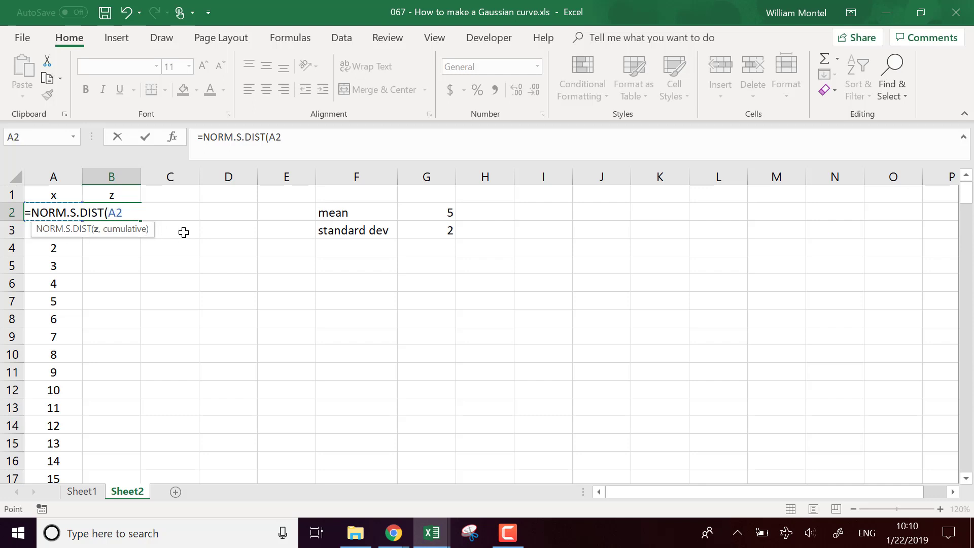
{"action": "type", "text": "-"}
{"action": "left_click", "coordinate": [430, 213]}
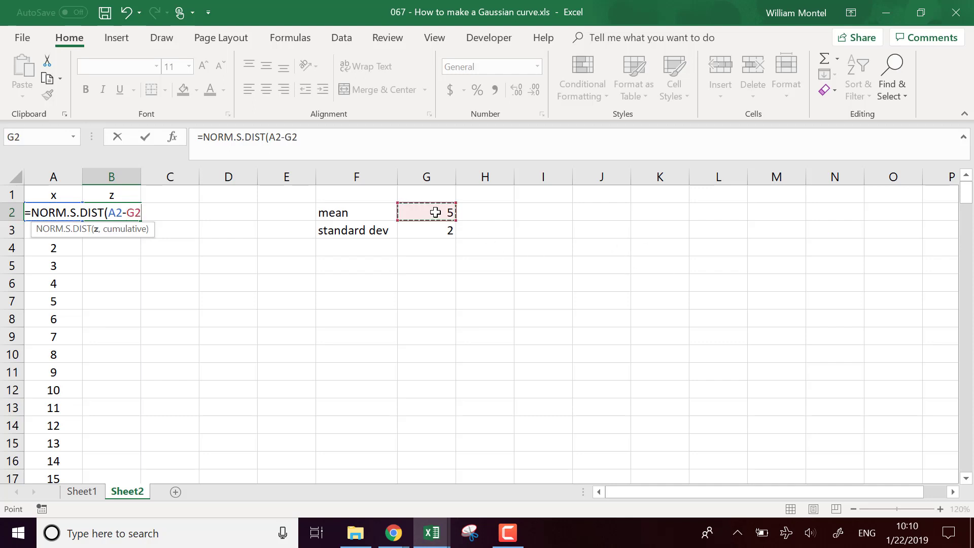
{"action": "left_click", "coordinate": [294, 139]}
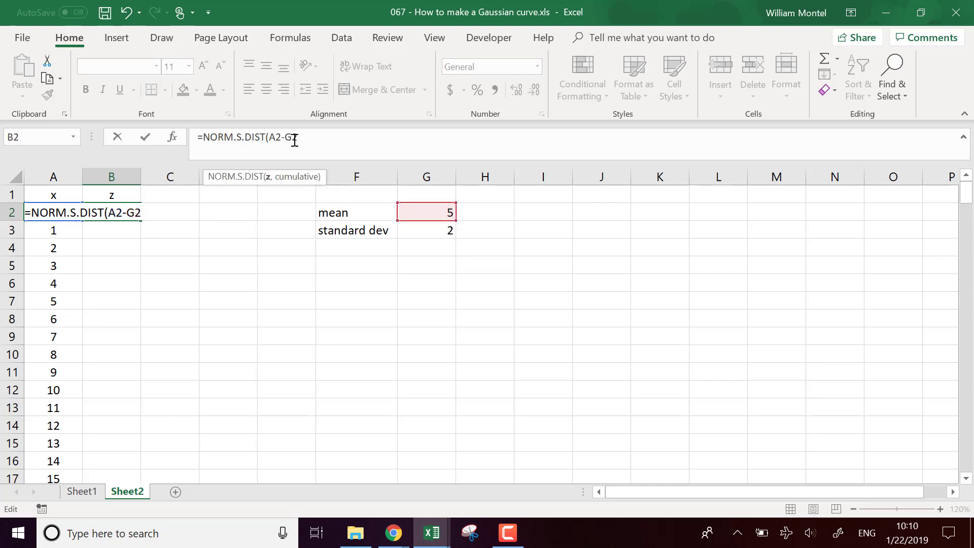
{"action": "key", "text": "F4"}
- Make the argument (A2-$G$2)/$G$3, submit, and dismiss the too-few-arguments warning
{"action": "left_click", "coordinate": [273, 139]}
{"action": "type", "text": "("}
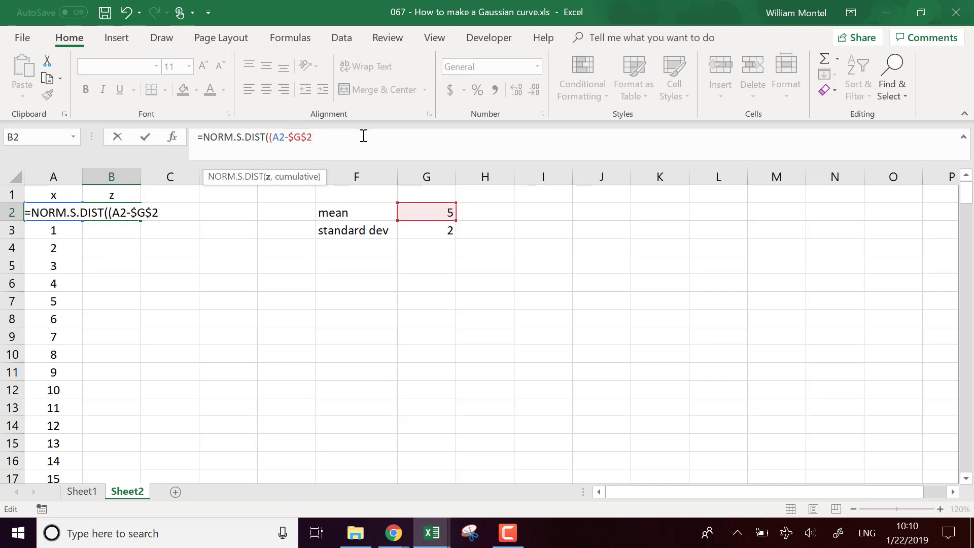
{"action": "type", "text": ")/"}
{"action": "left_click", "coordinate": [429, 233]}
{"action": "key", "text": "F4"}
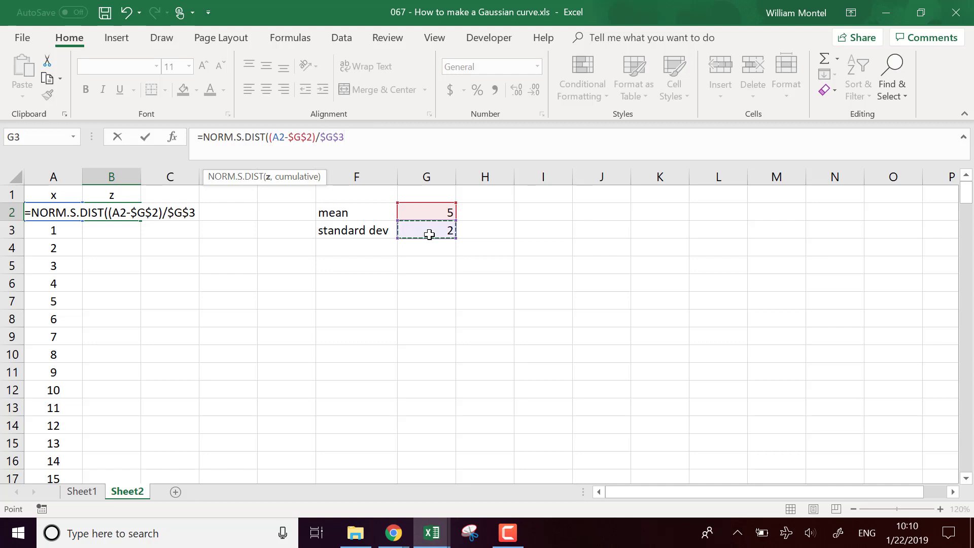
{"action": "type", "text": ")"}
{"action": "key", "text": "Return"}
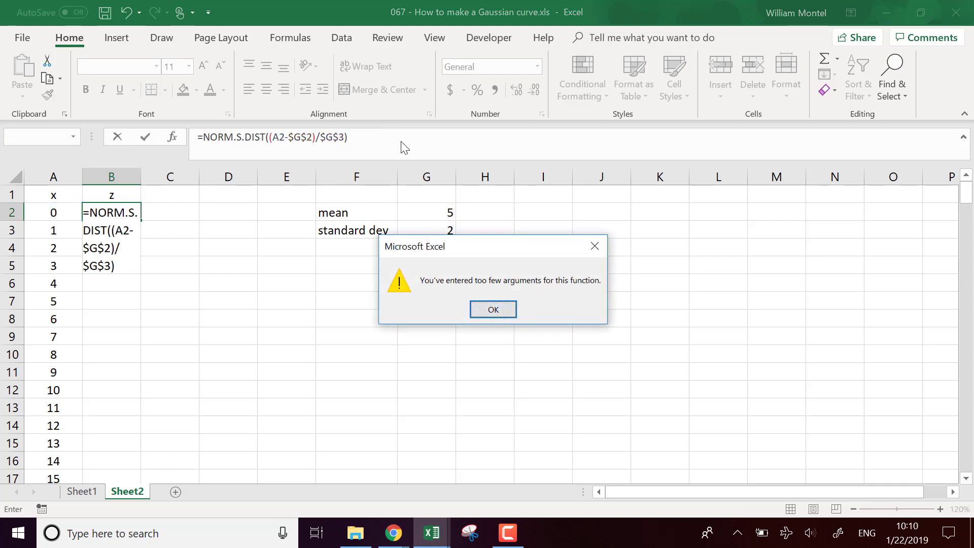
{"action": "key", "text": "Return"}
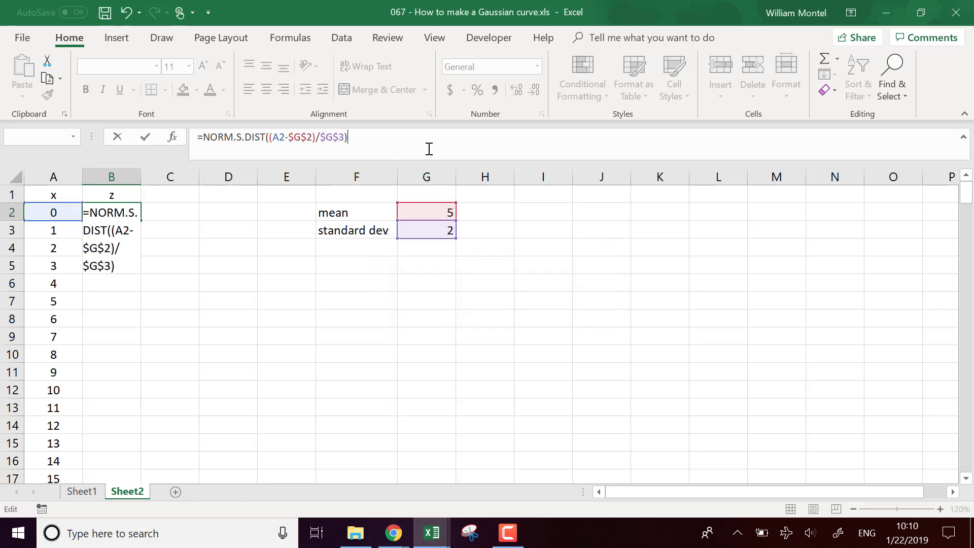
- Add FALSE as the cumulative argument so B2 shows 0.017528 for x = 0
{"action": "key", "text": "BackSpace"}
{"action": "type", "text": ","}
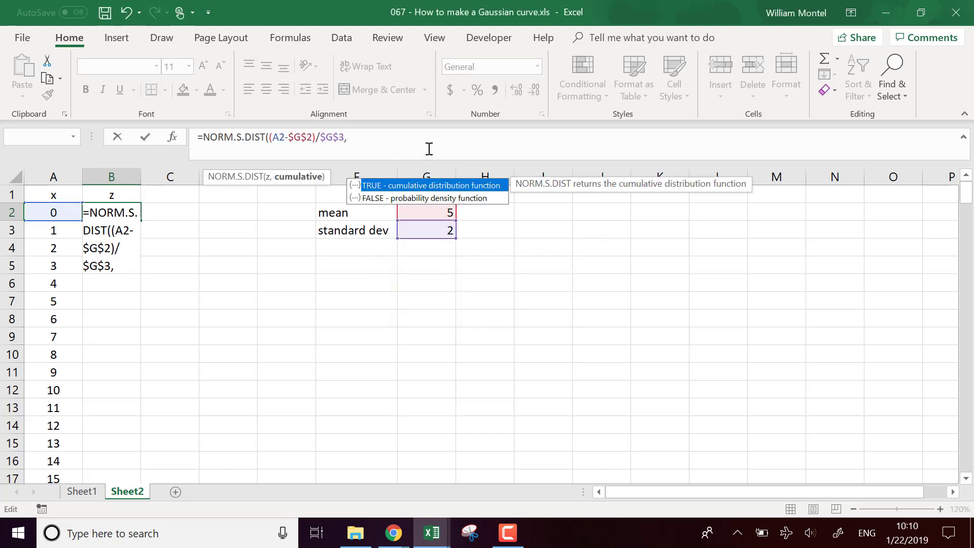
{"action": "key", "text": "Escape"}
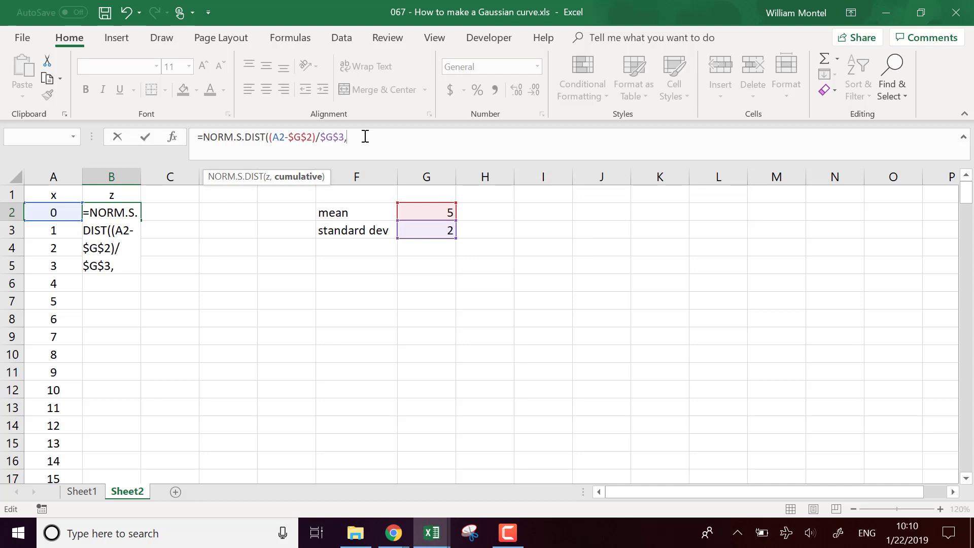
{"action": "type", "text": "fa"}
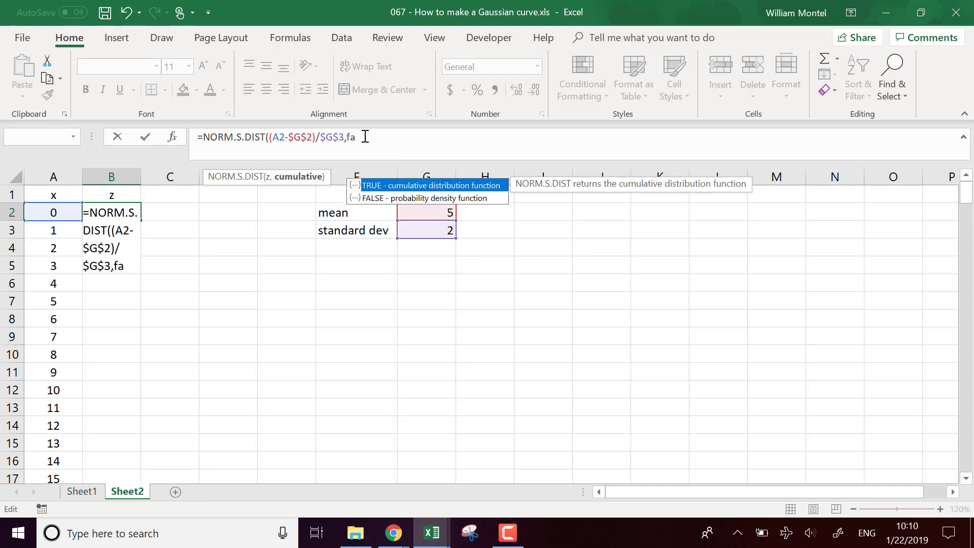
{"action": "key", "text": "Down"}
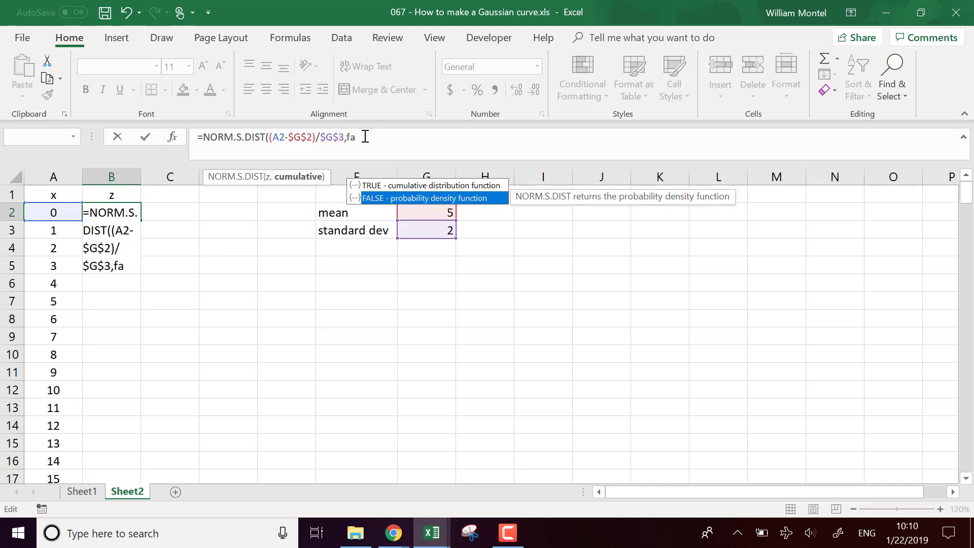
{"action": "key", "text": "Tab"}
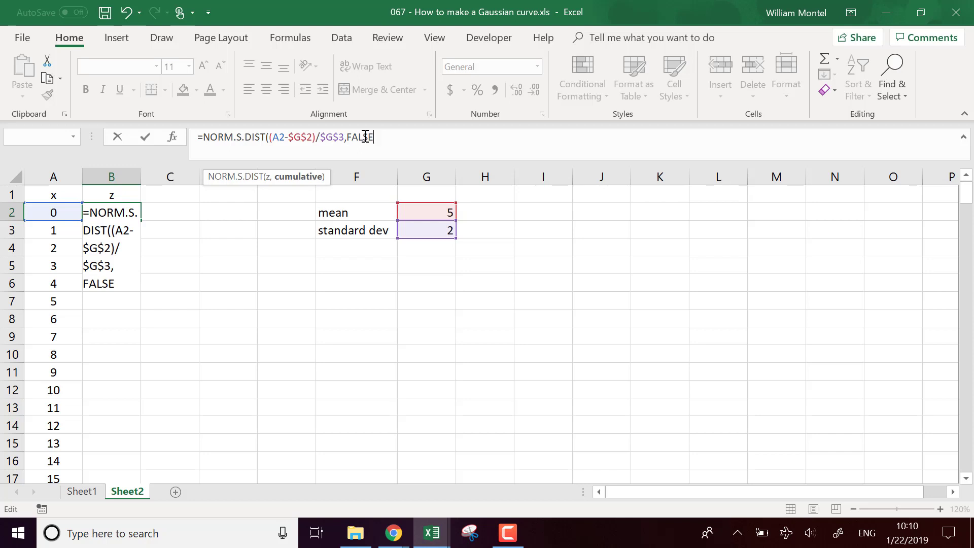
{"action": "type", "text": ")"}
{"action": "key", "text": "Return"}
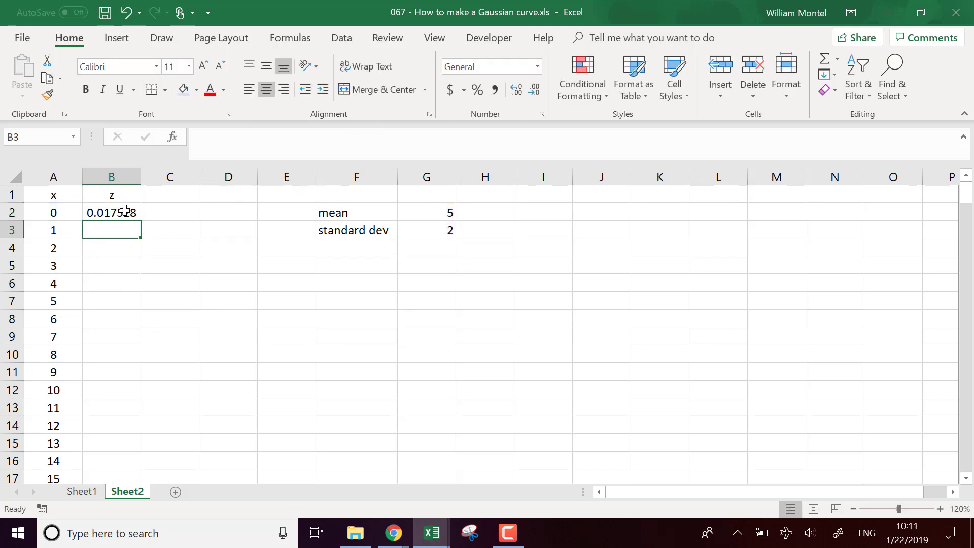
- Copy the NORM.S.DIST formula in B2 down the rest of column B
{"action": "left_click", "coordinate": [125, 210]}
{"action": "double_click", "coordinate": [140, 222]}
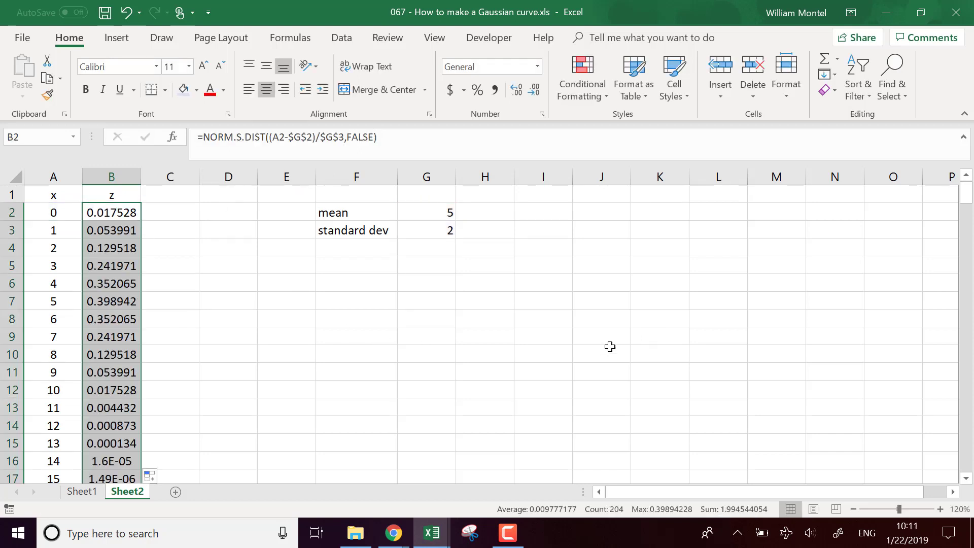
{"action": "scroll", "coordinate": [479, 378], "scroll_direction": "down", "scroll_amount": 3}
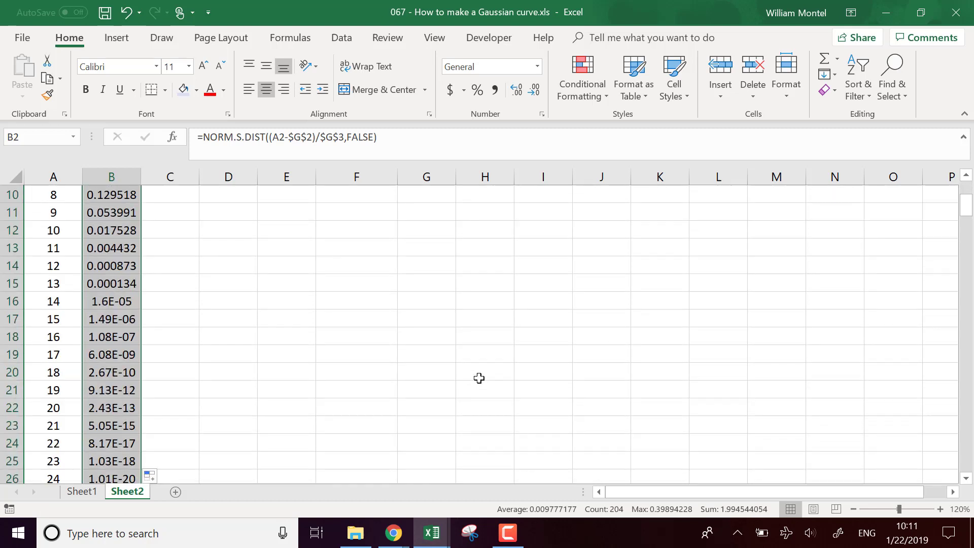
{"action": "scroll", "coordinate": [479, 378], "scroll_direction": "up", "scroll_amount": 3}
{"action": "left_click", "coordinate": [457, 318]}
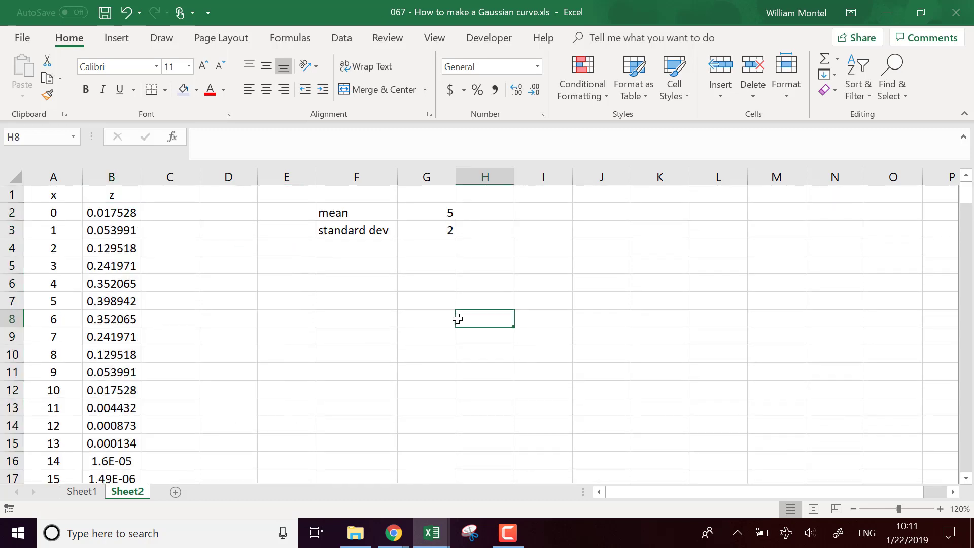
- Plot columns A:B as a Scatter with Smooth Lines chart
{"action": "left_click_drag", "start_coordinate": [56, 177], "coordinate": [104, 176]}
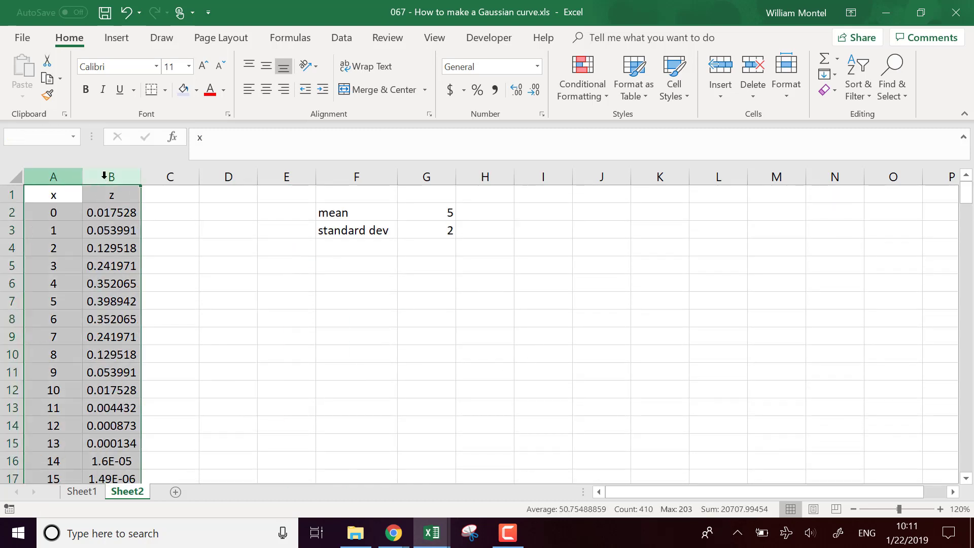
{"action": "left_click", "coordinate": [114, 41]}
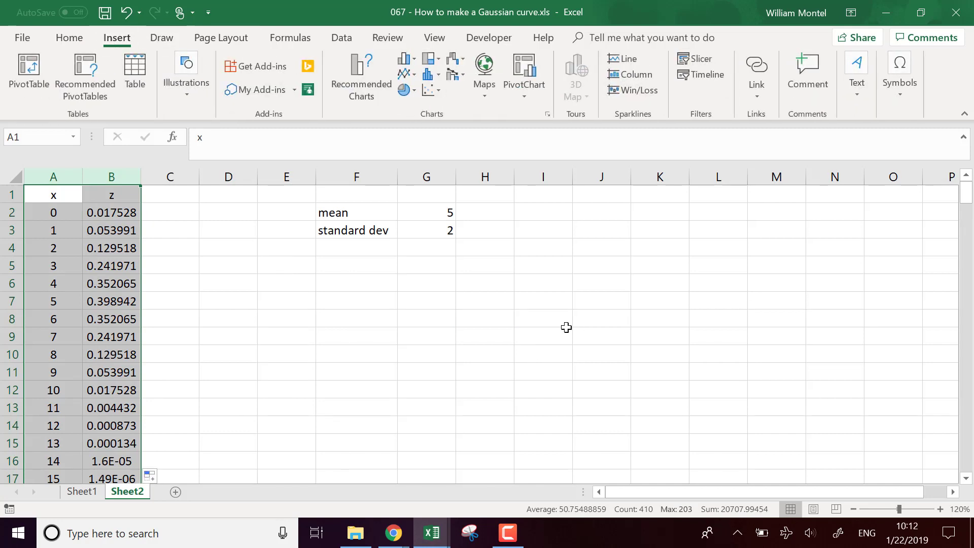
{"action": "left_click", "coordinate": [431, 92]}
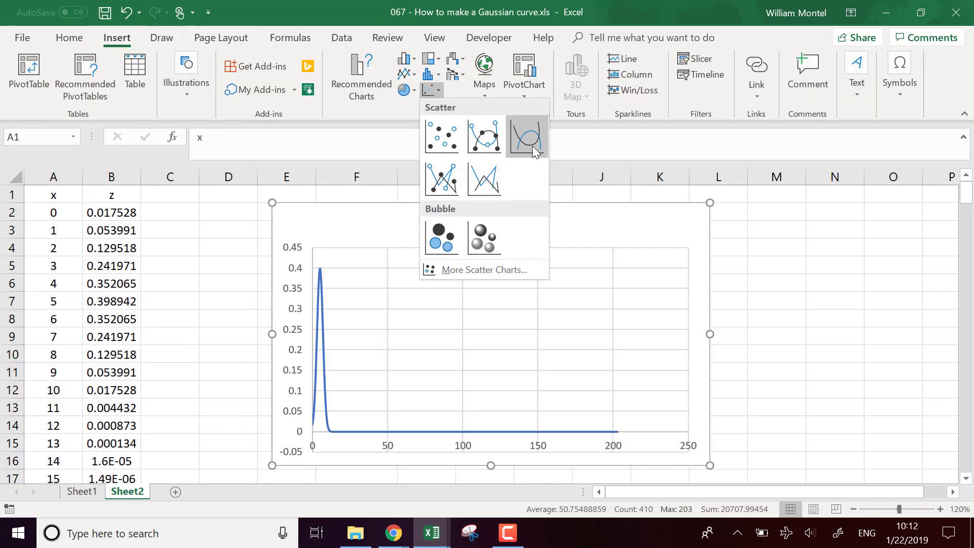
{"action": "left_click", "coordinate": [527, 137]}
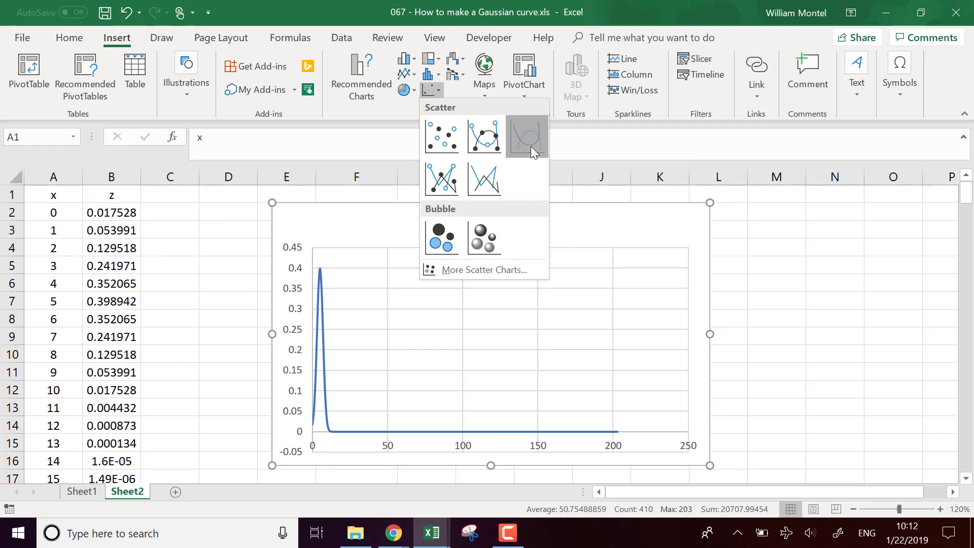
{"action": "left_click", "coordinate": [852, 314]}
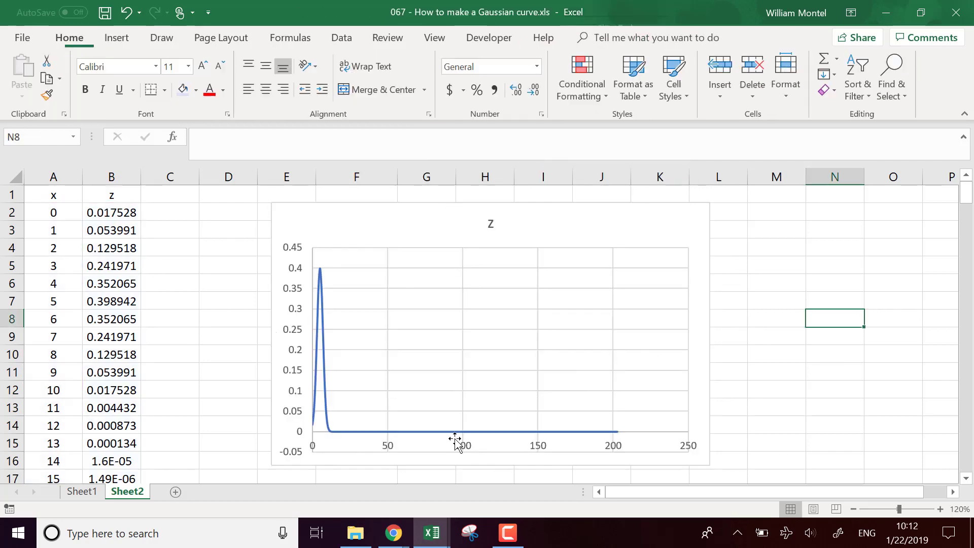
- Change the first x value in A2 to -5
{"action": "left_click", "coordinate": [196, 284]}
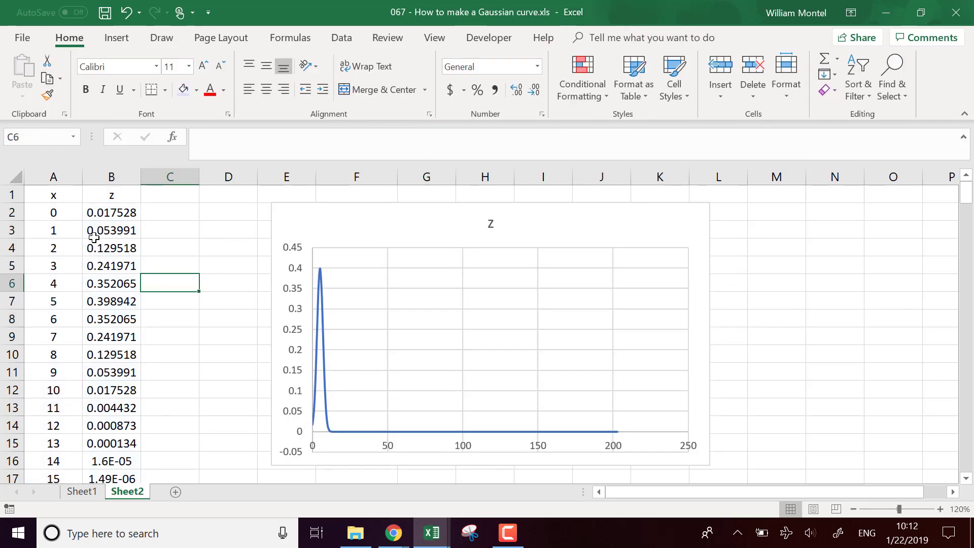
{"action": "left_click", "coordinate": [54, 213]}
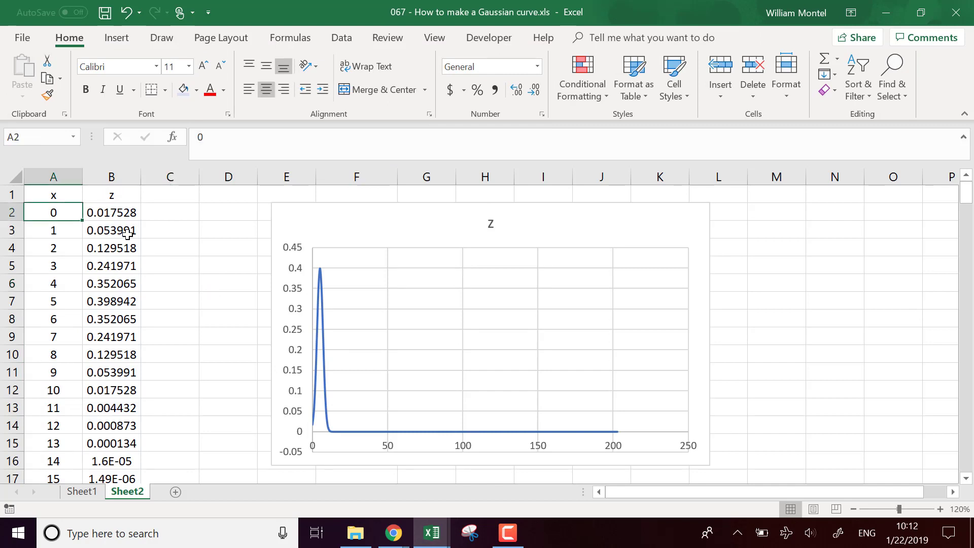
{"action": "type", "text": "-"}
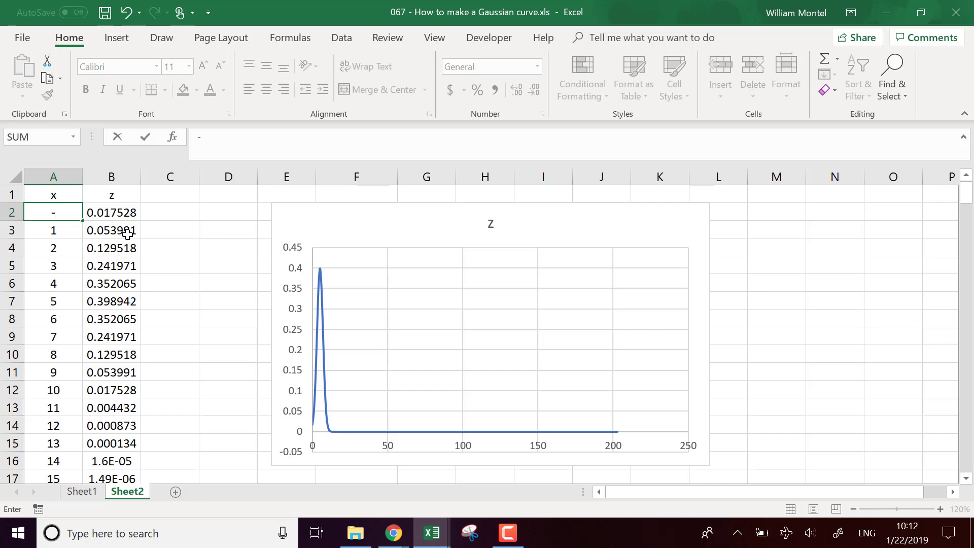
{"action": "type", "text": "5"}
{"action": "key", "text": "Return"}
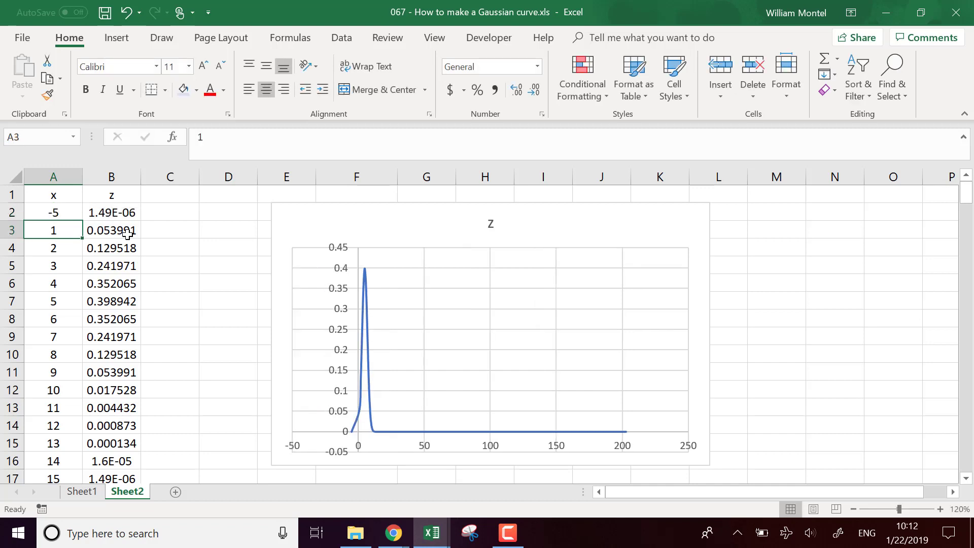
- Enter =+A2+0.1 in A3 and fill it down column A
{"action": "type", "text": "+"}
{"action": "key", "text": "Up"}
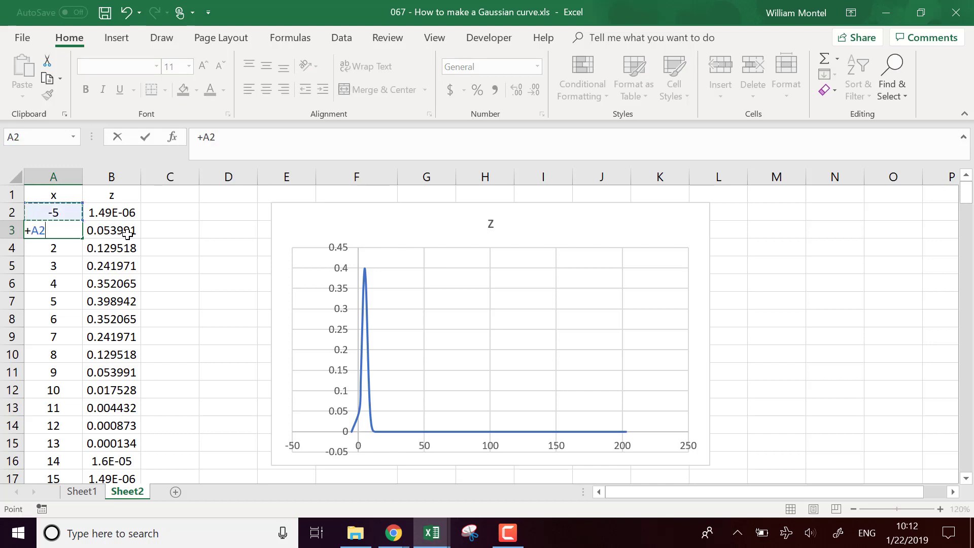
{"action": "type", "text": "+.1"}
{"action": "key", "text": "Return"}
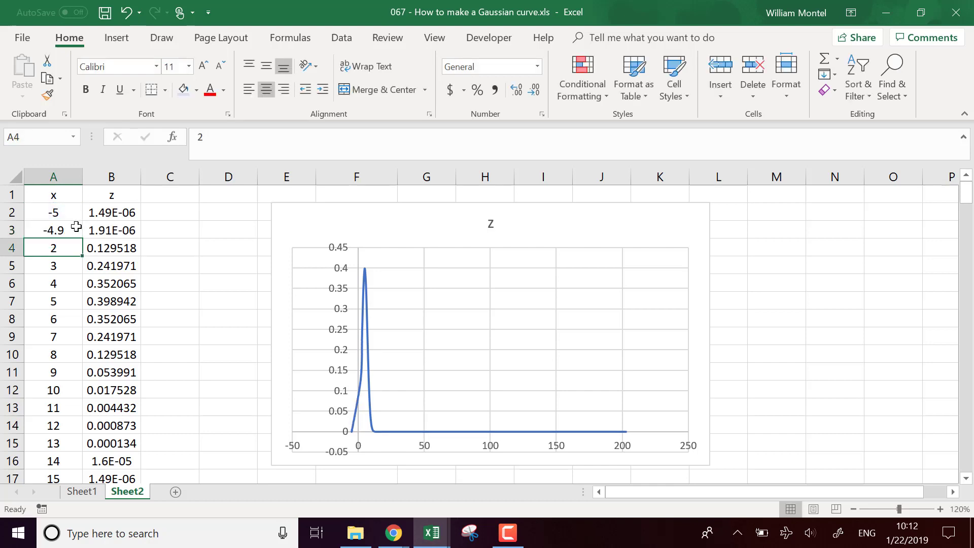
{"action": "left_click", "coordinate": [76, 227]}
{"action": "double_click", "coordinate": [82, 239]}
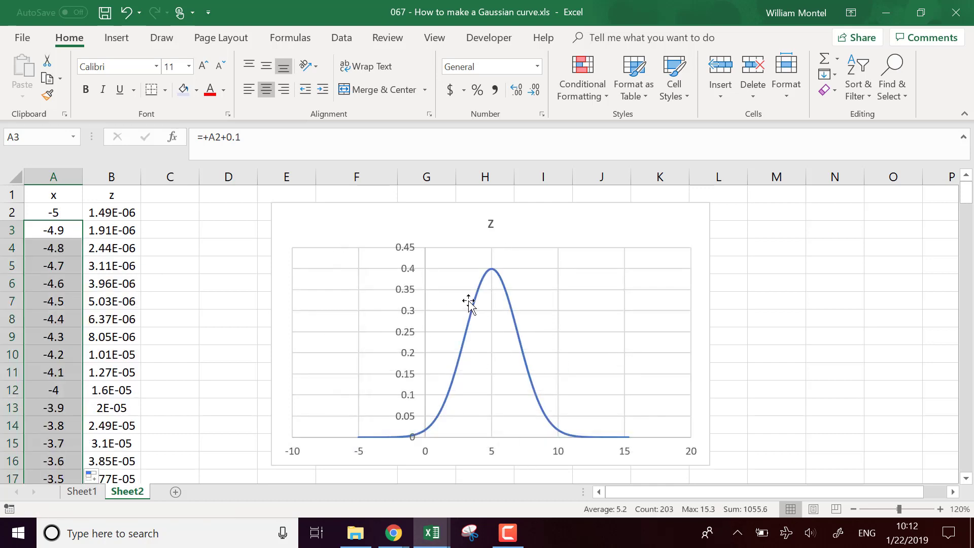
- Move the chart right so the mean and standard dev cells F2:G3 are visible
{"action": "left_click", "coordinate": [189, 244]}
{"action": "left_click_drag", "start_coordinate": [395, 213], "coordinate": [548, 215]}
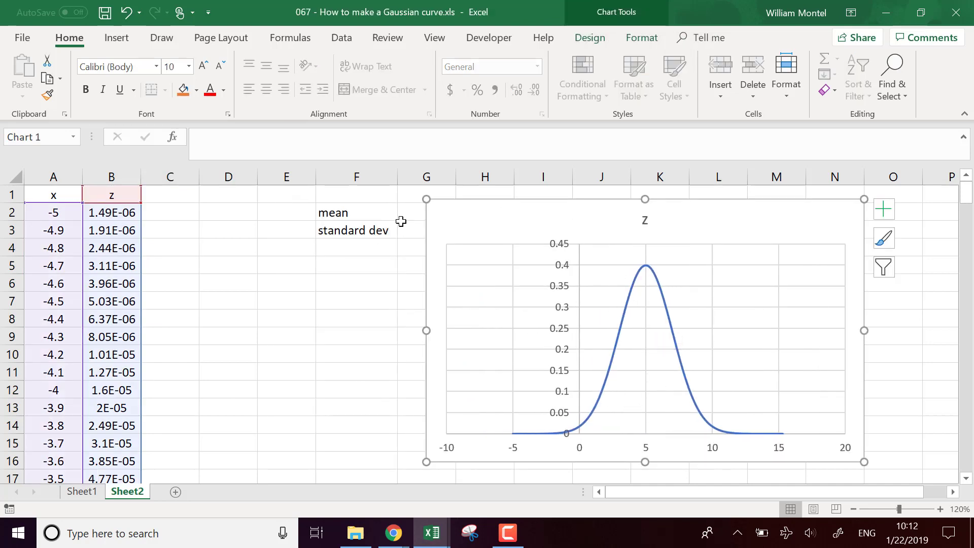
{"action": "left_click_drag", "start_coordinate": [518, 229], "coordinate": [566, 232]}
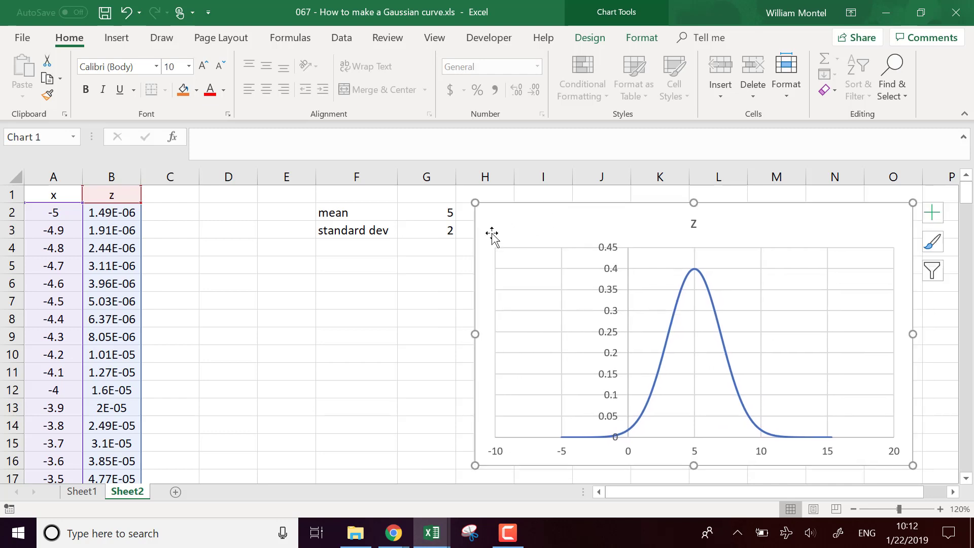
- Try standard deviations of 3, then 1, then 0.5 in G3
{"action": "left_click", "coordinate": [449, 233]}
{"action": "type", "text": "3"}
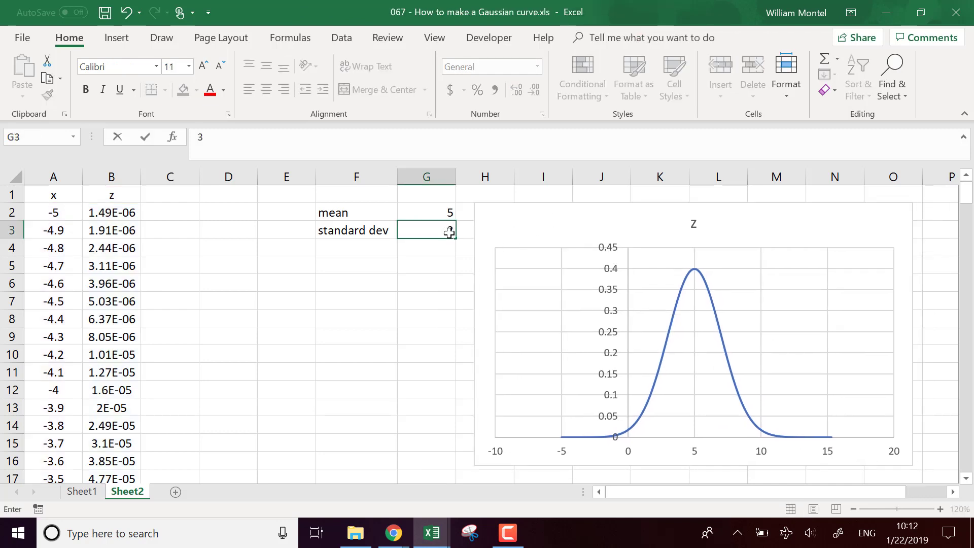
{"action": "key", "text": "Return"}
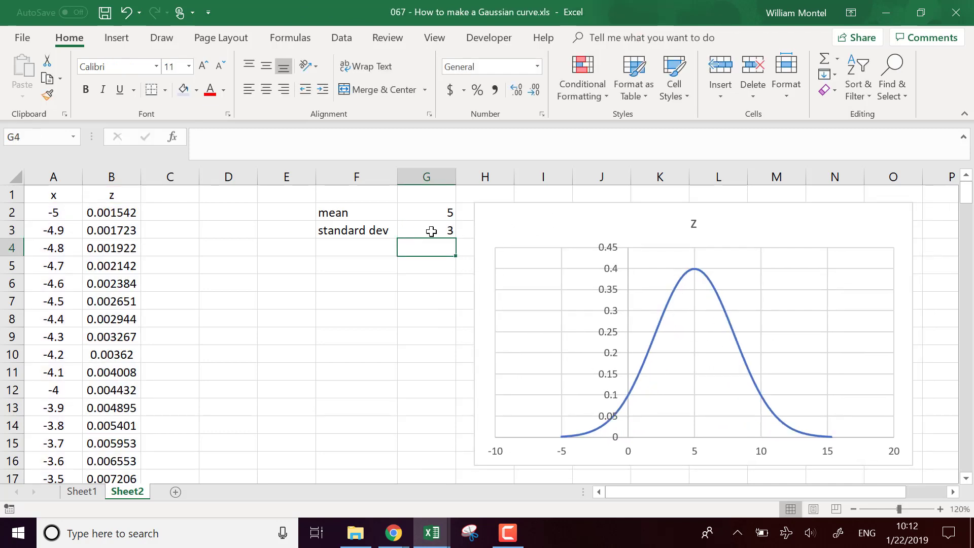
{"action": "left_click", "coordinate": [431, 231]}
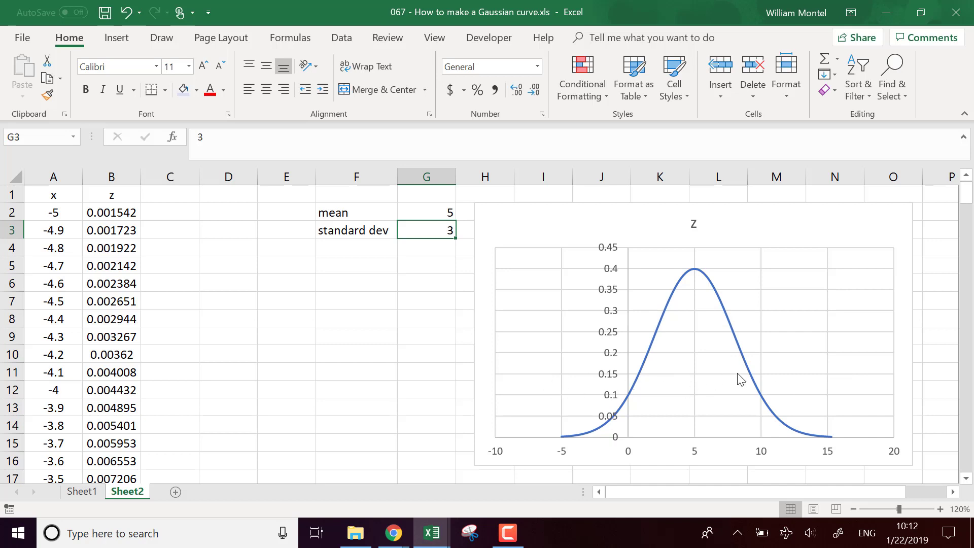
{"action": "type", "text": "1"}
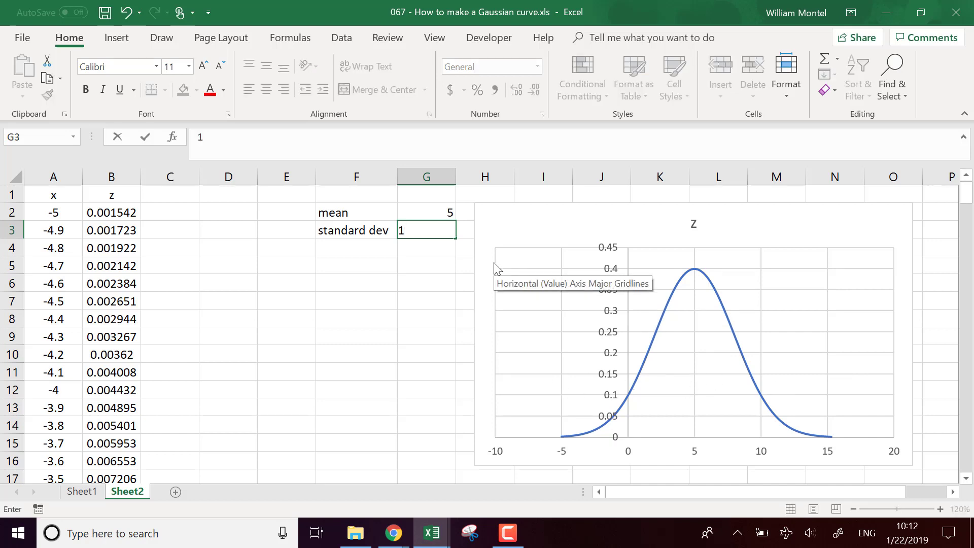
{"action": "key", "text": "Return"}
{"action": "key", "text": "Up"}
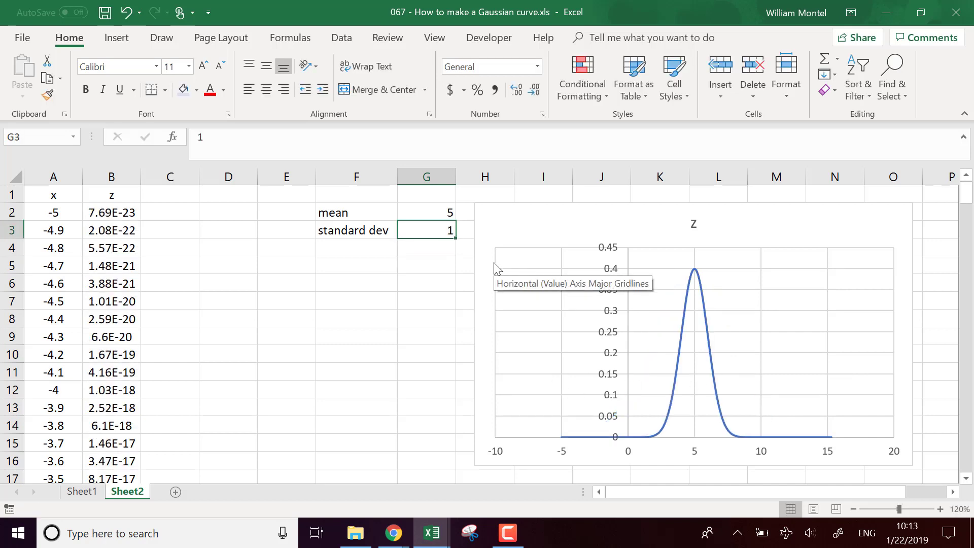
{"action": "type", "text": "0.5"}
{"action": "key", "text": "Return"}
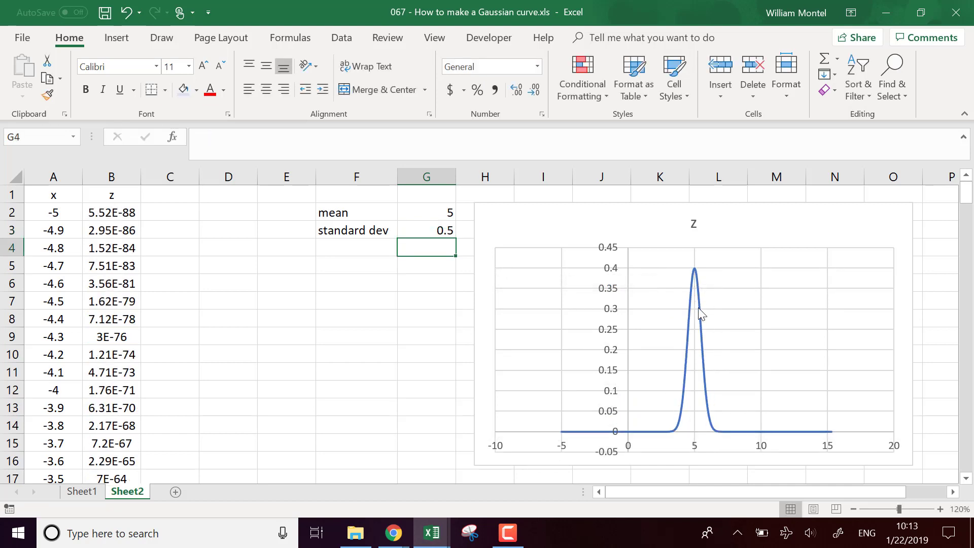
{"action": "left_click", "coordinate": [329, 344]}
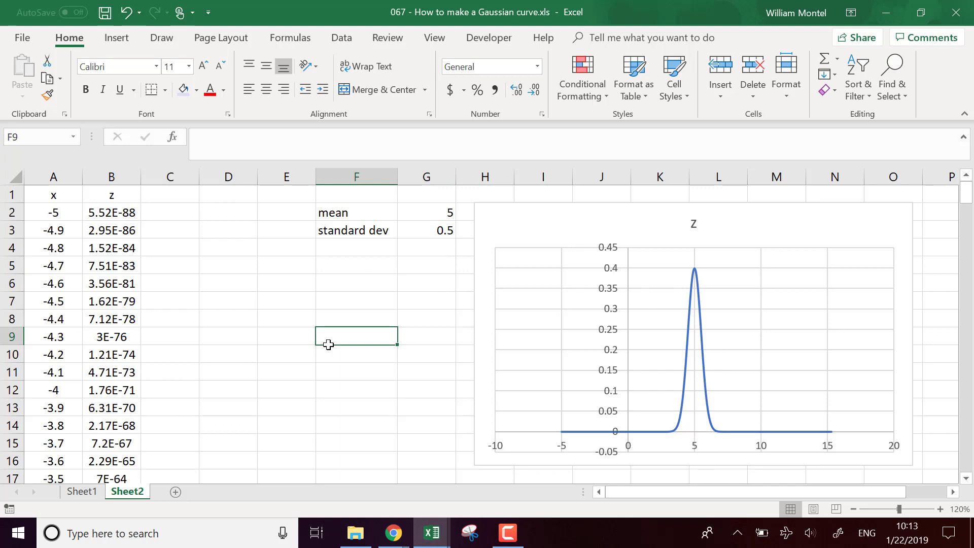
{"action": "left_click", "coordinate": [446, 230]}
{"action": "left_click", "coordinate": [451, 212]}
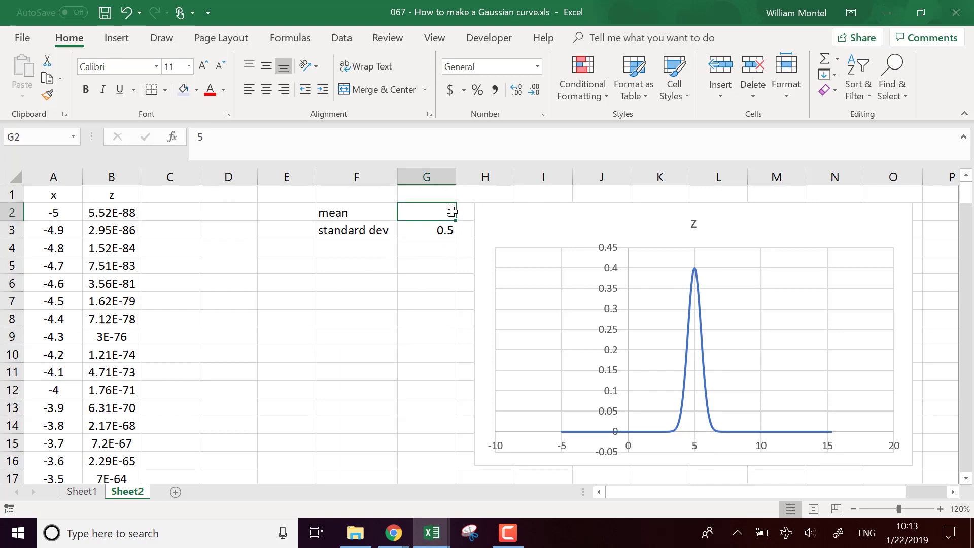
{"action": "left_click", "coordinate": [351, 329]}
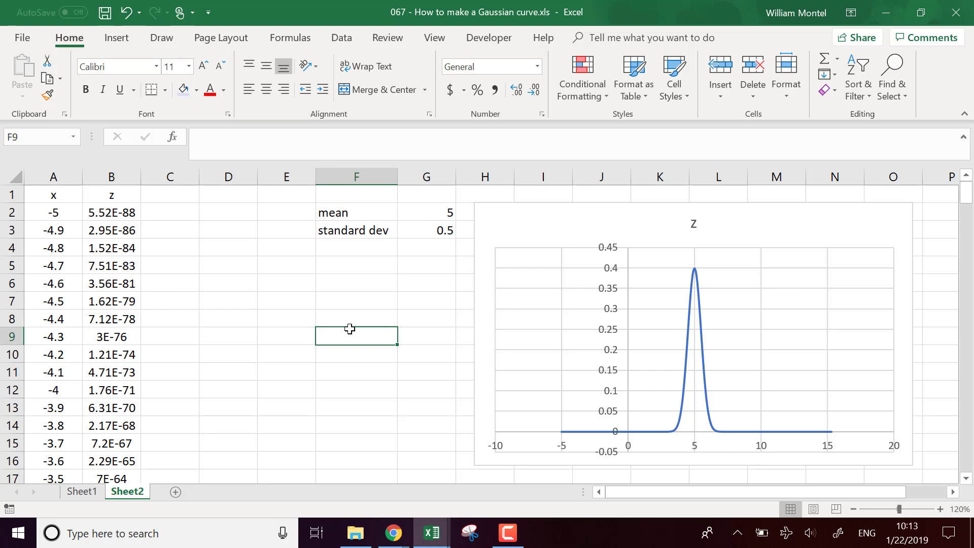
{"action": "left_click", "coordinate": [374, 303]}
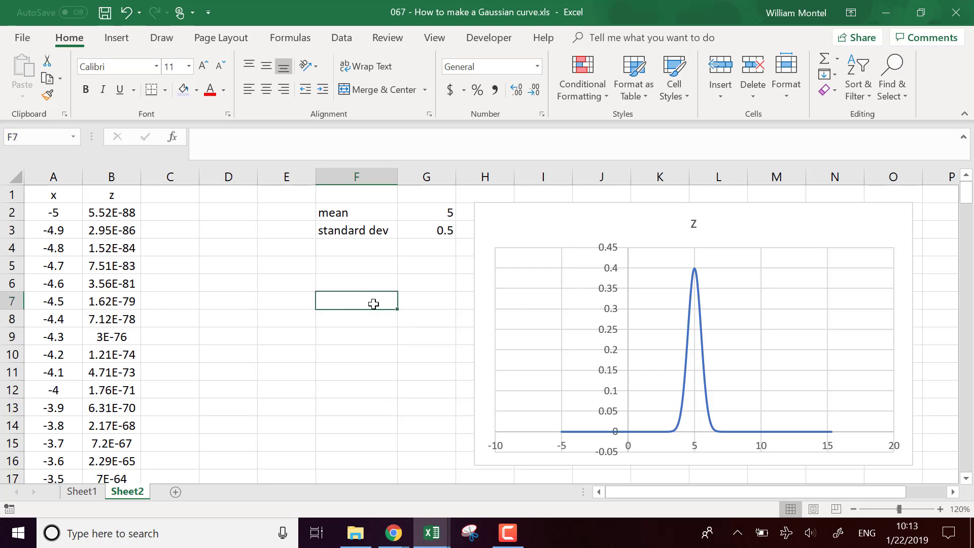